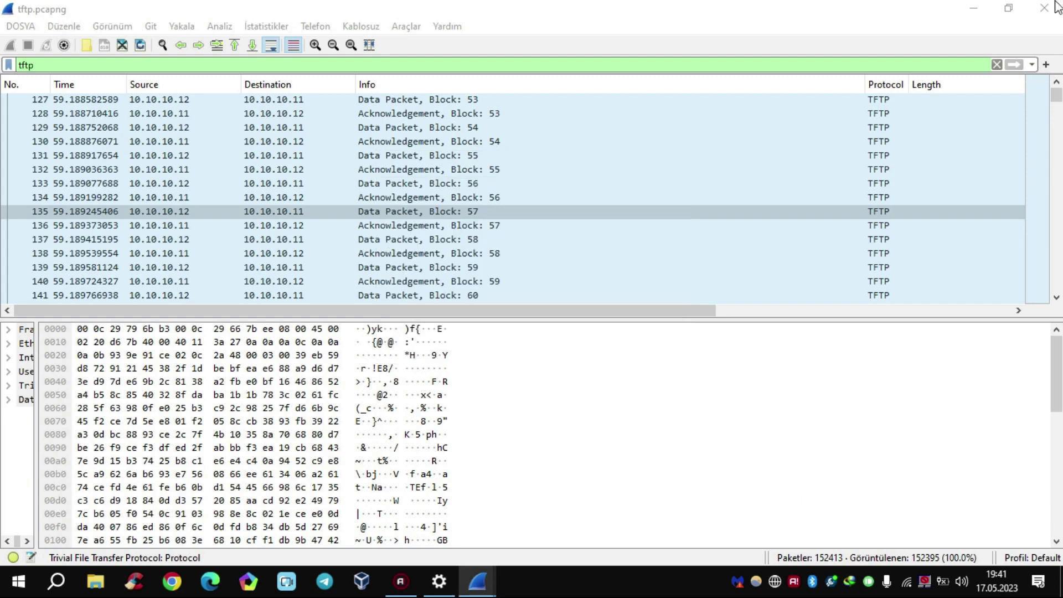
- Minimize the packet capture window and check which actions are available for program(1).deb on the desktop
left_click(974, 7)
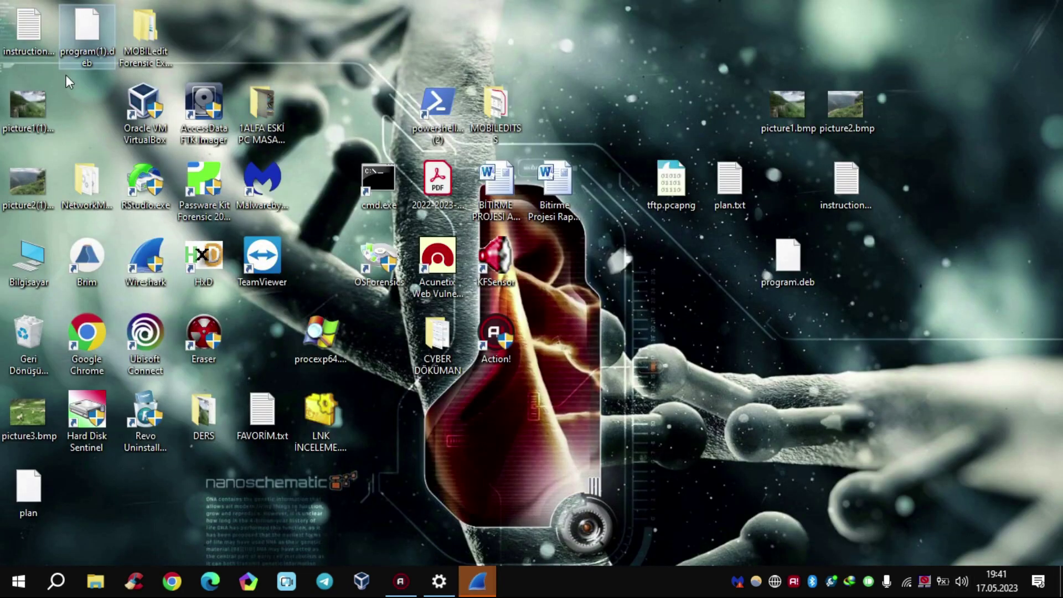
left_click(89, 30)
double_click(90, 30)
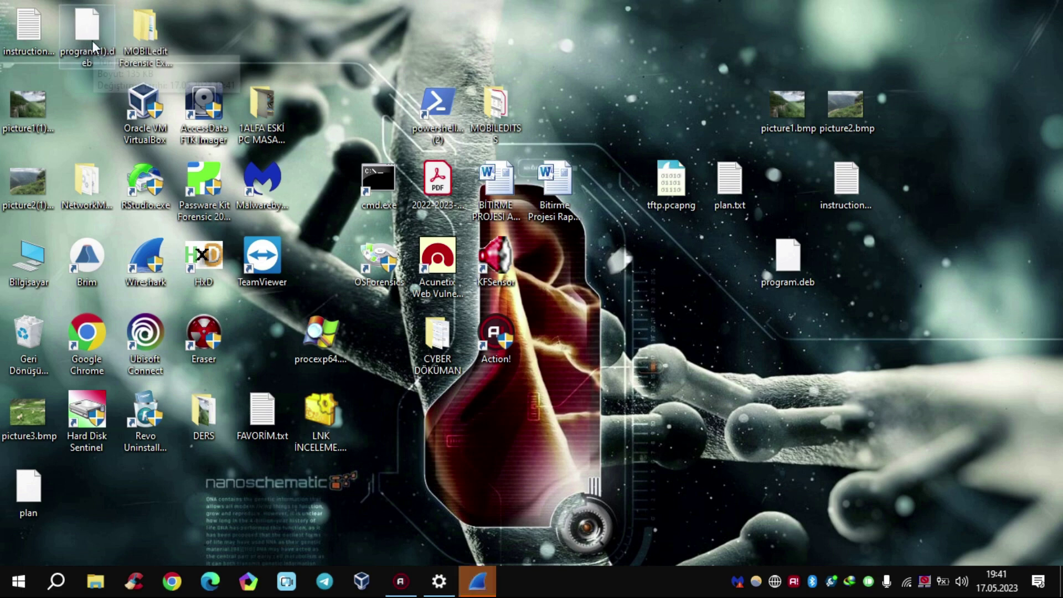
right_click(87, 37)
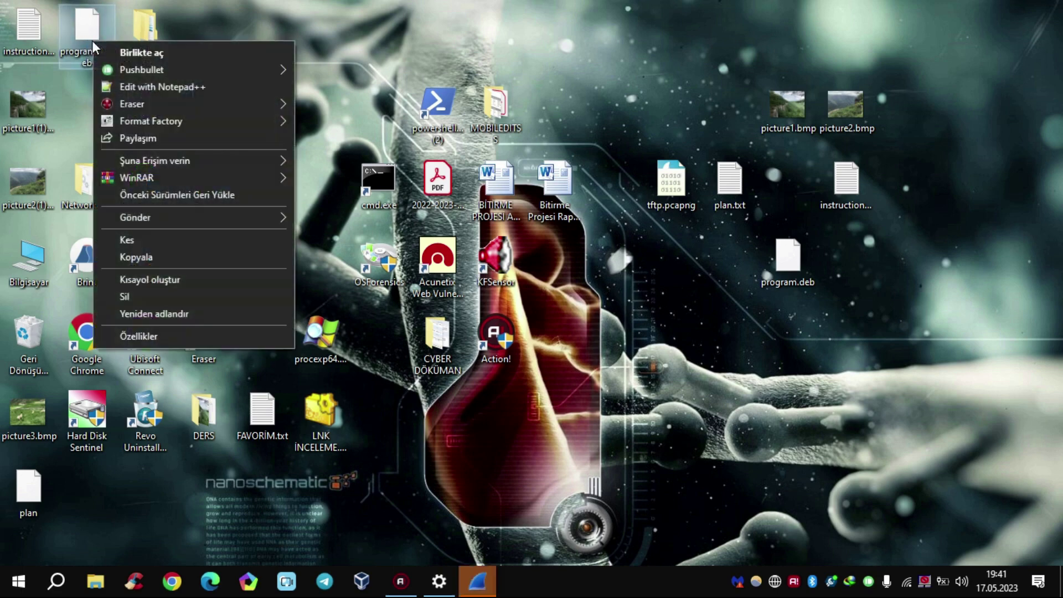
left_click(71, 108)
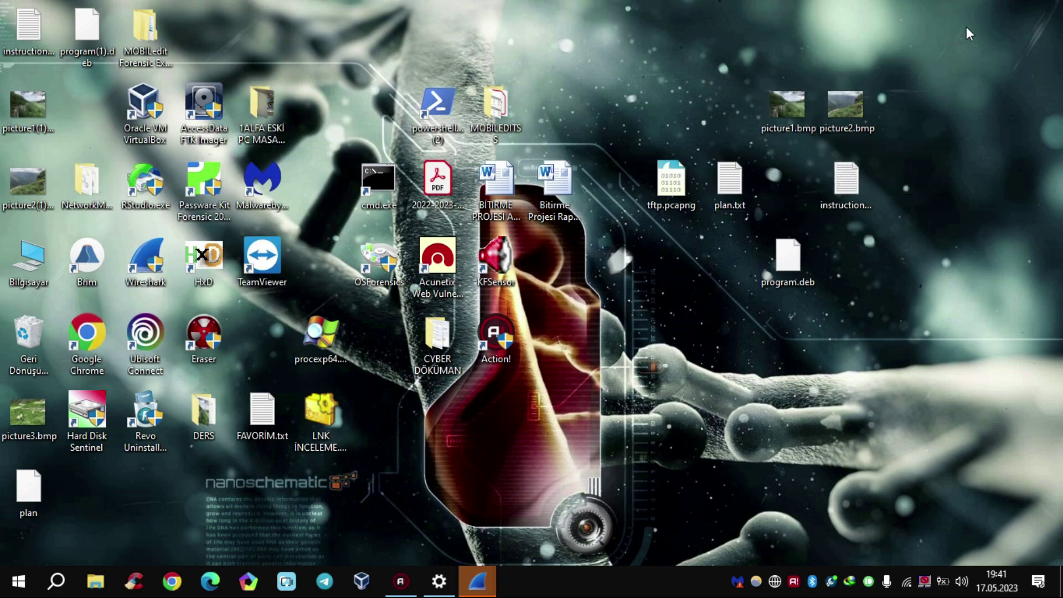
- Open instructions.txt from the desktop in a maximized window and copy its full line of encoded text
double_click(853, 178)
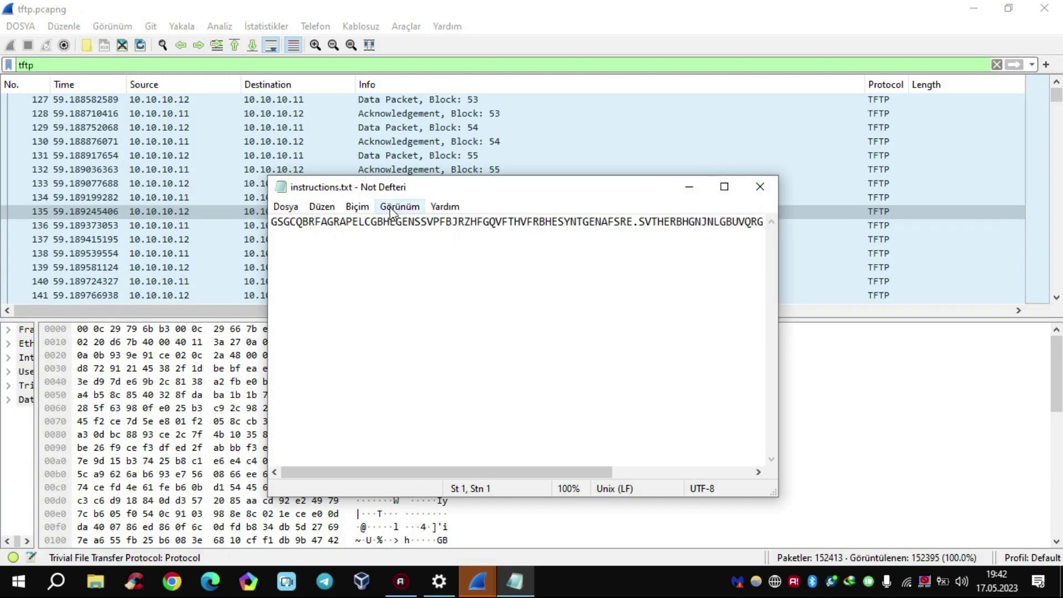
left_click(724, 188)
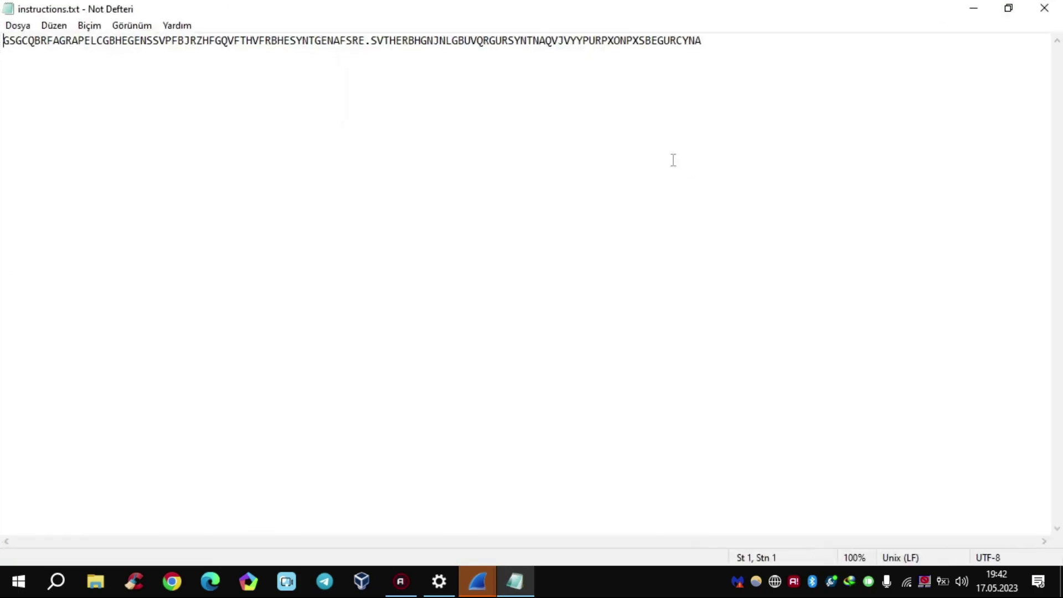
left_click_drag(721, 48, 2, 19)
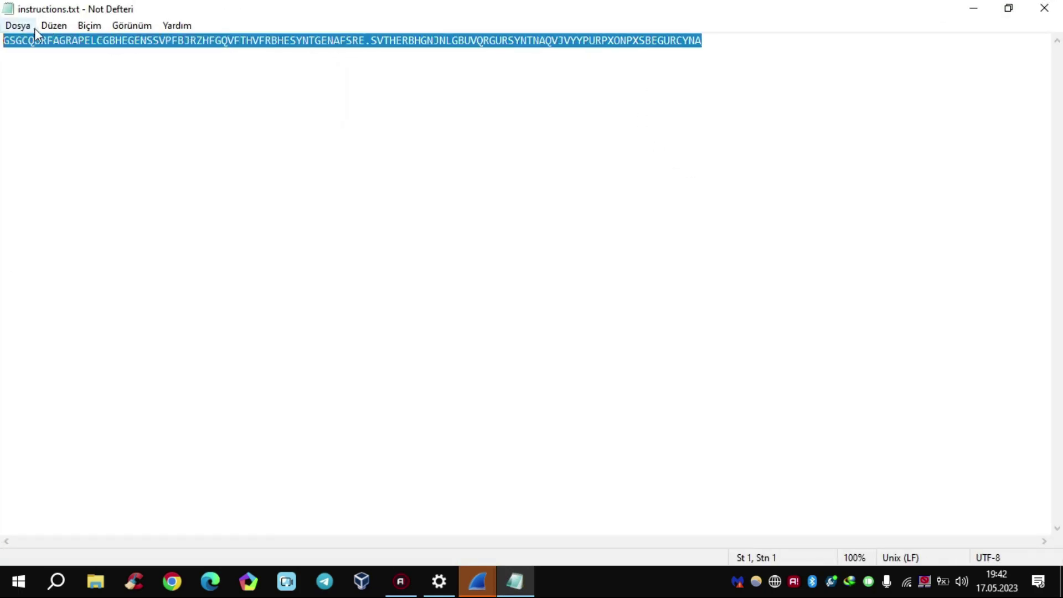
right_click(53, 38)
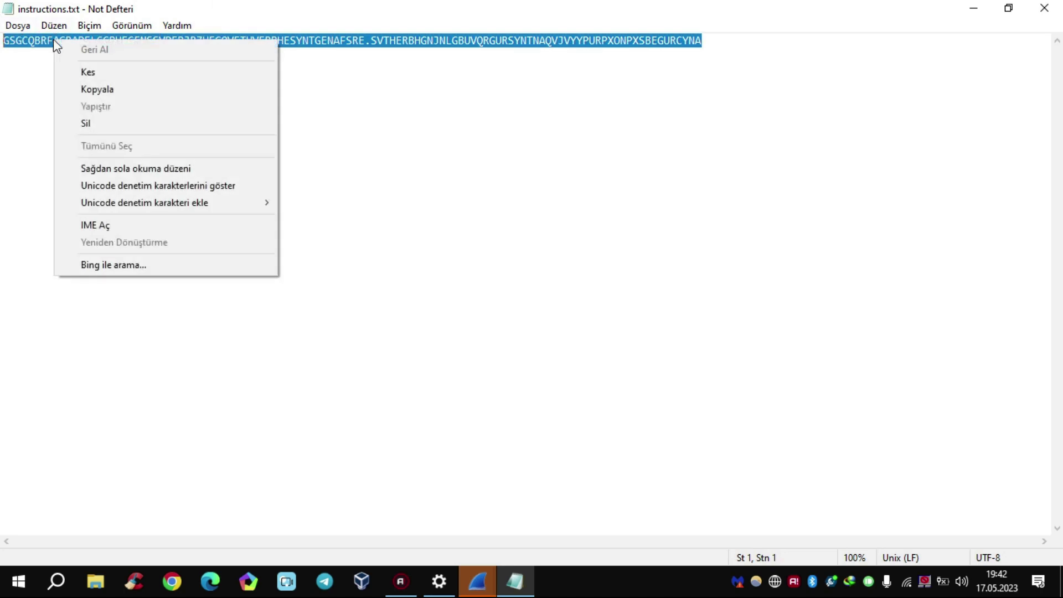
left_click(96, 90)
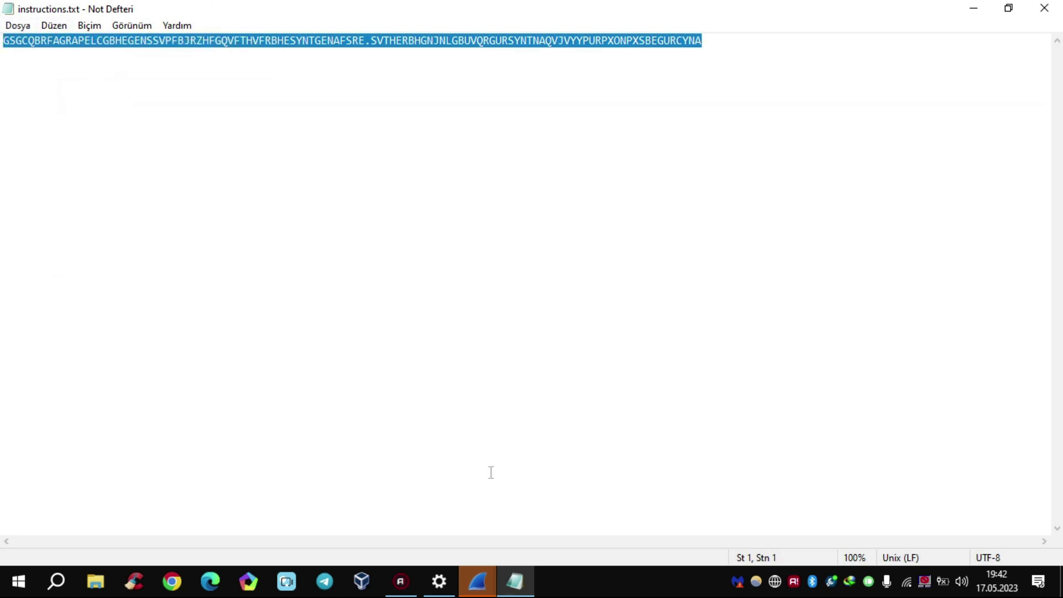
- Switch to Microsoft Edge, search the web for "cyberchef" and open the cyberchef.org result
left_click(211, 580)
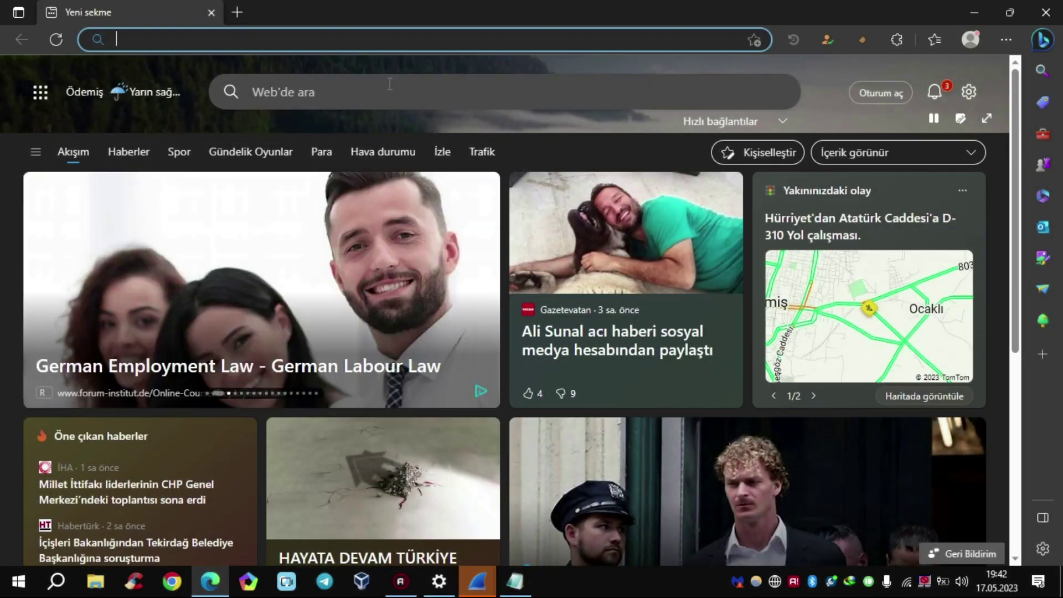
type("cyberchef")
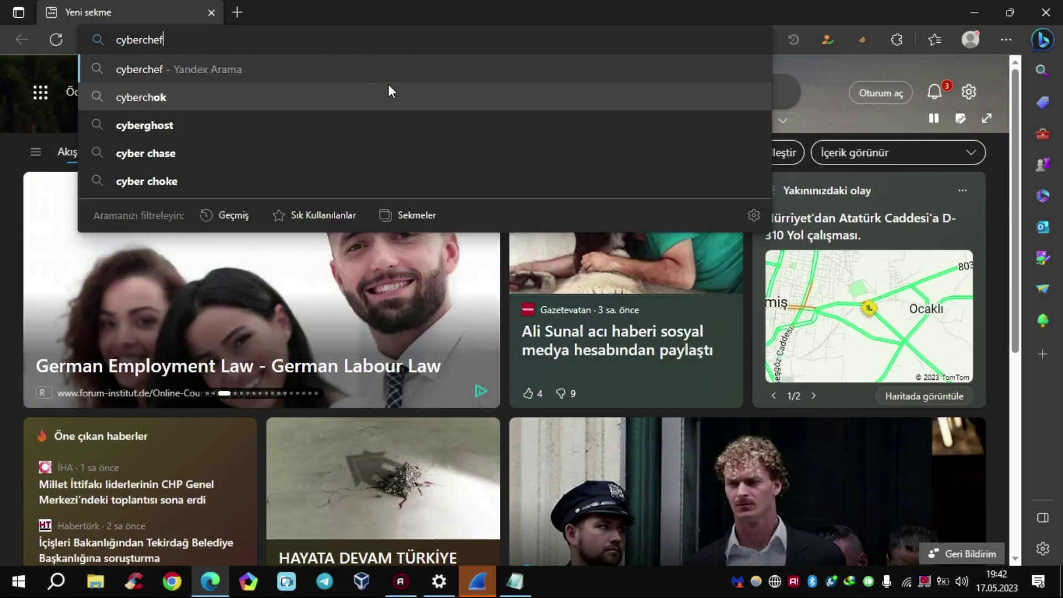
key("Return")
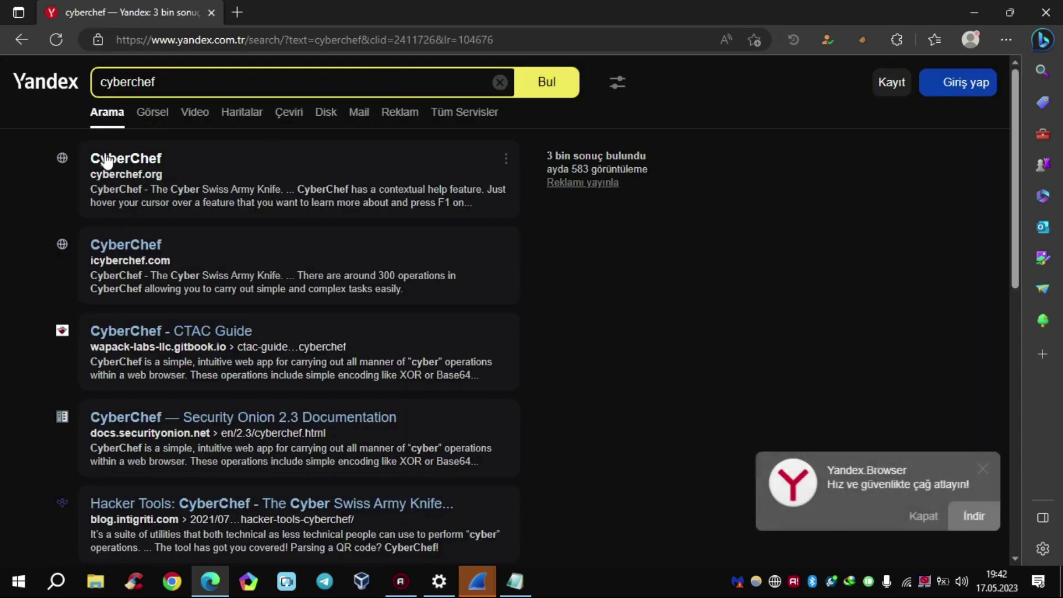
left_click(105, 157)
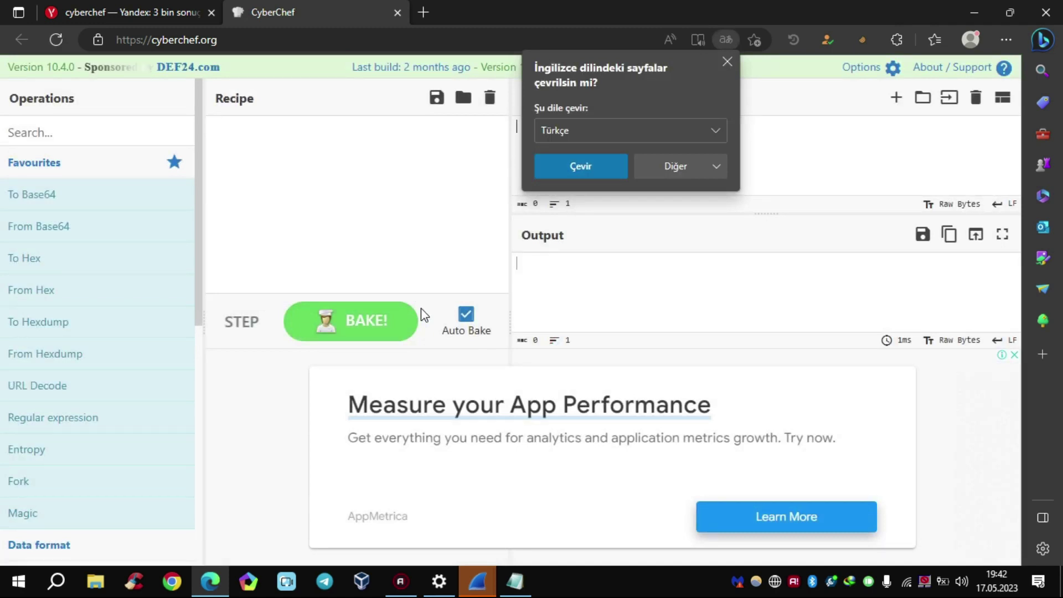
- Dismiss the page translation offer and paste the copied instructions text as the CyberChef input
scroll(167, 299, "down", 5)
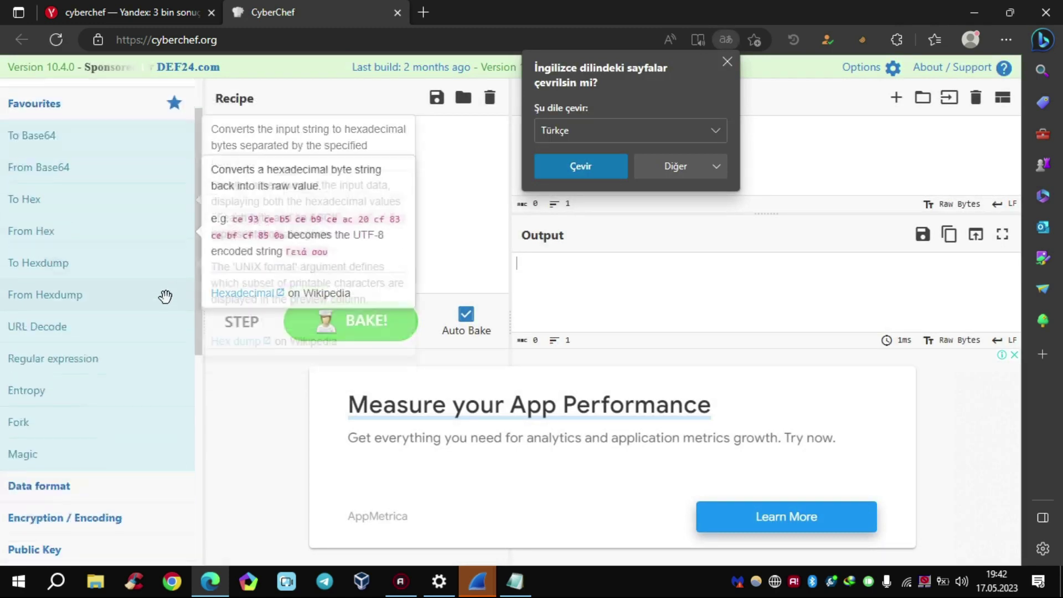
scroll(138, 321, "down", 1)
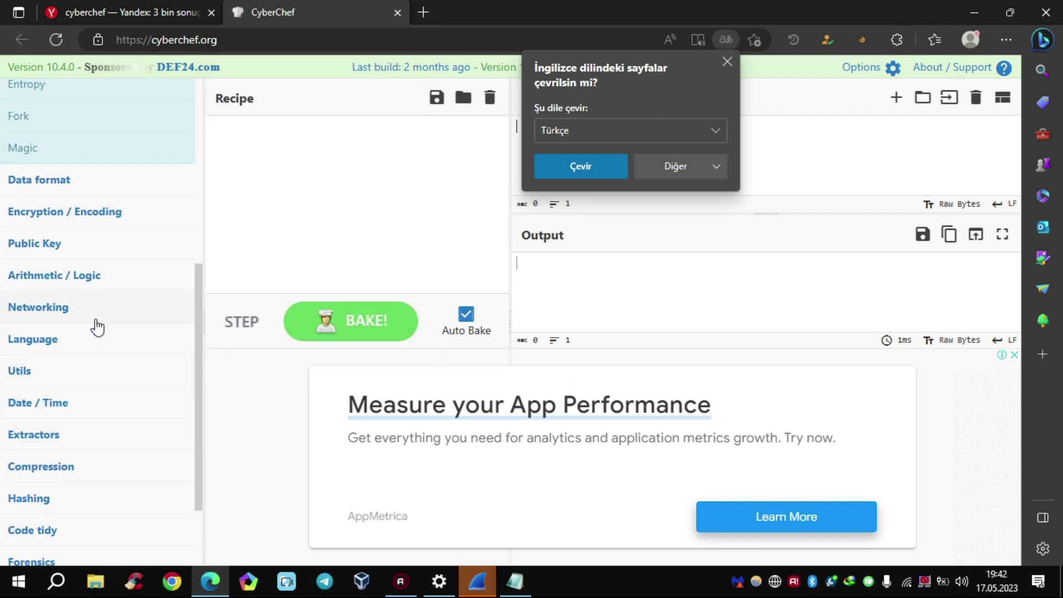
scroll(97, 328, "up", 6)
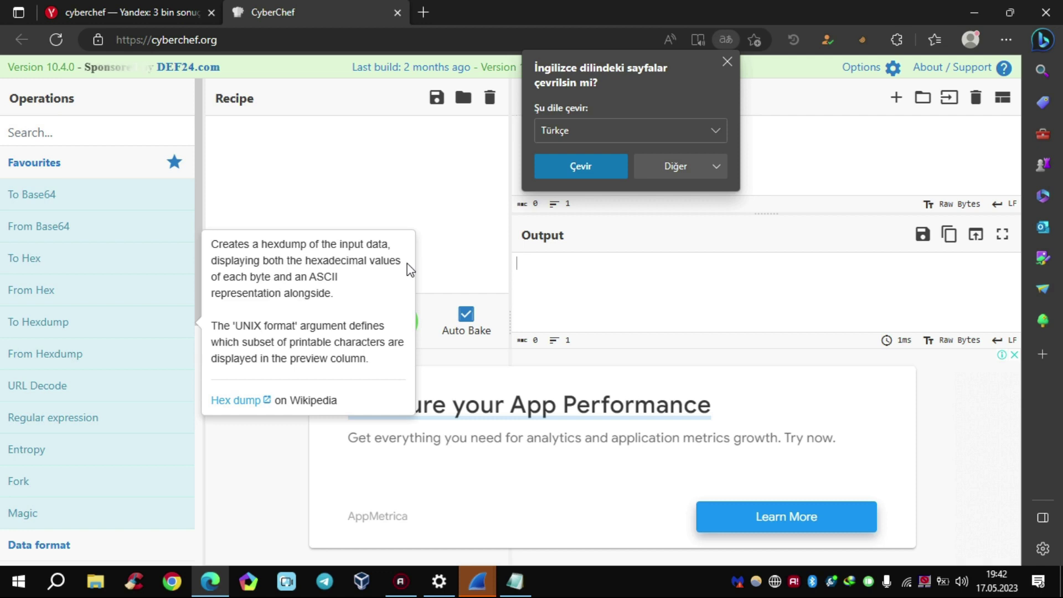
left_click(722, 60)
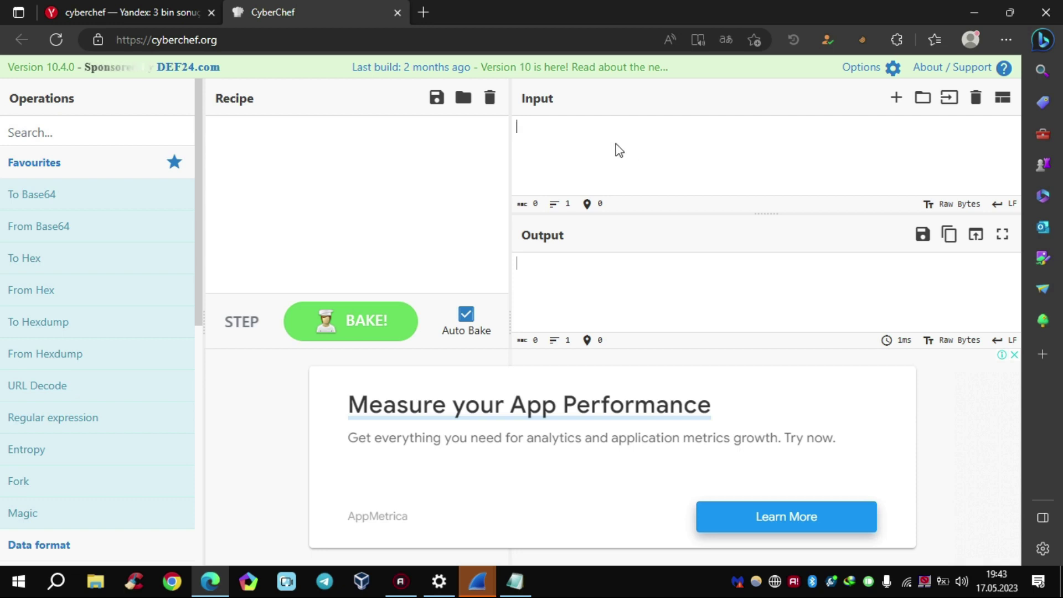
key("ctrl+v")
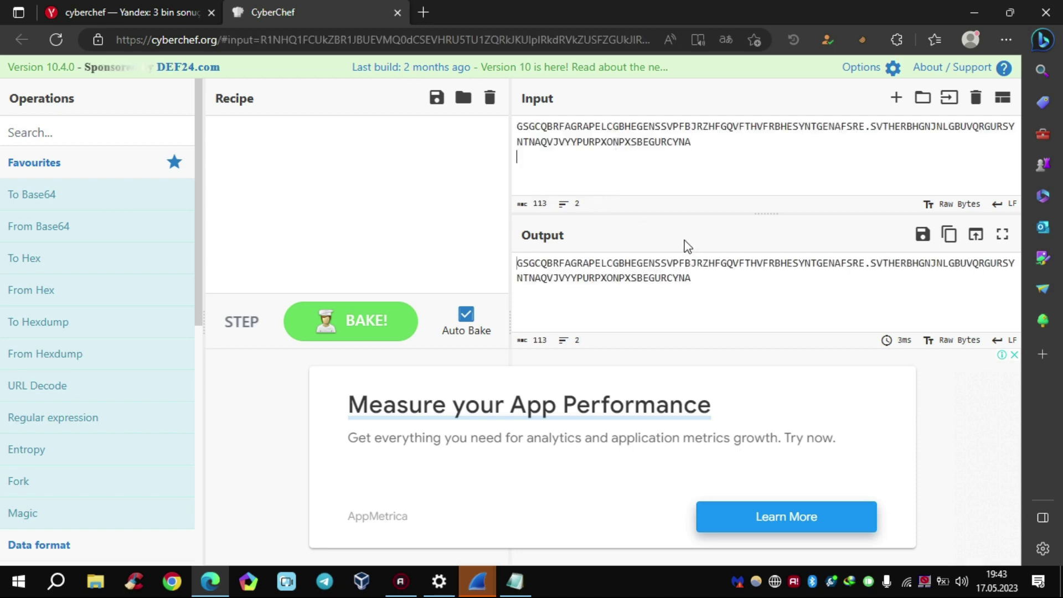
- Search the operations for "ro", add ROT13 to the recipe and read the decoded instructions
left_click(84, 135)
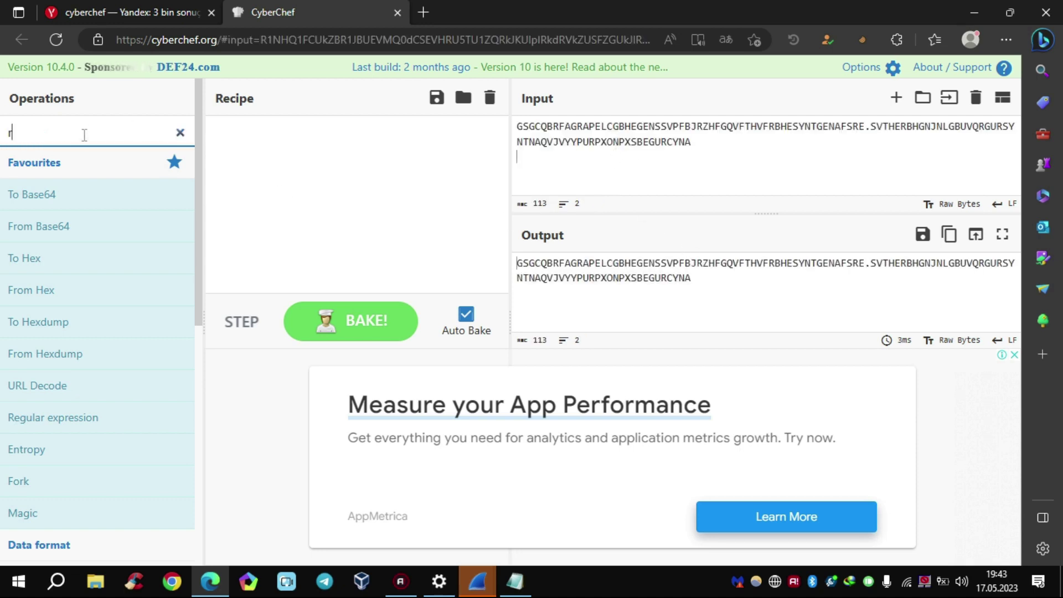
type("ro")
left_click_drag(60, 158, 313, 157)
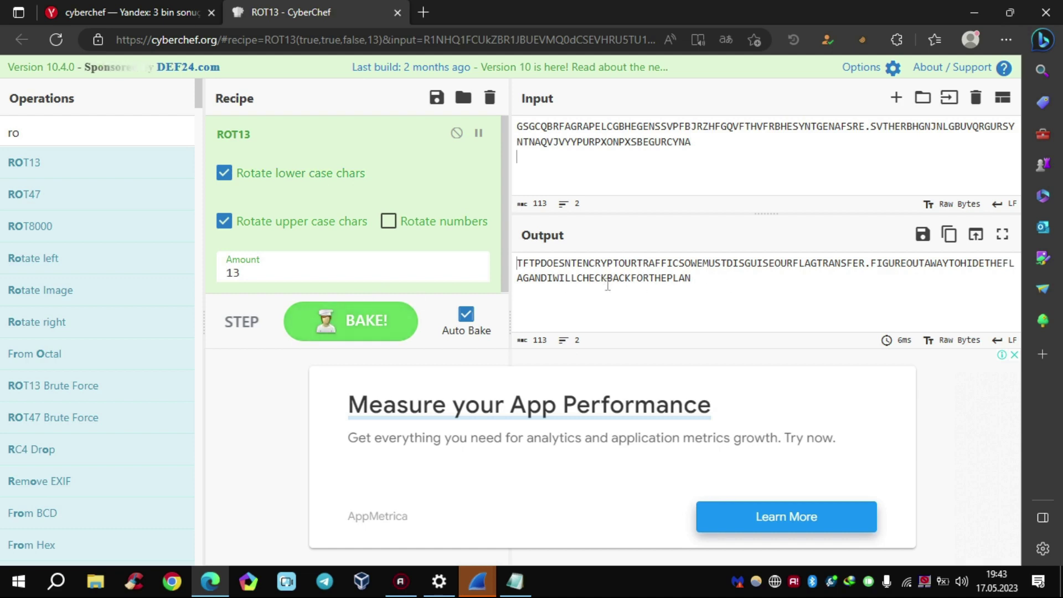
left_click_drag(574, 288, 651, 285)
left_click(565, 264)
- Return to the desktop and rename the extensionless file plan as plan.docx
key("super+d")
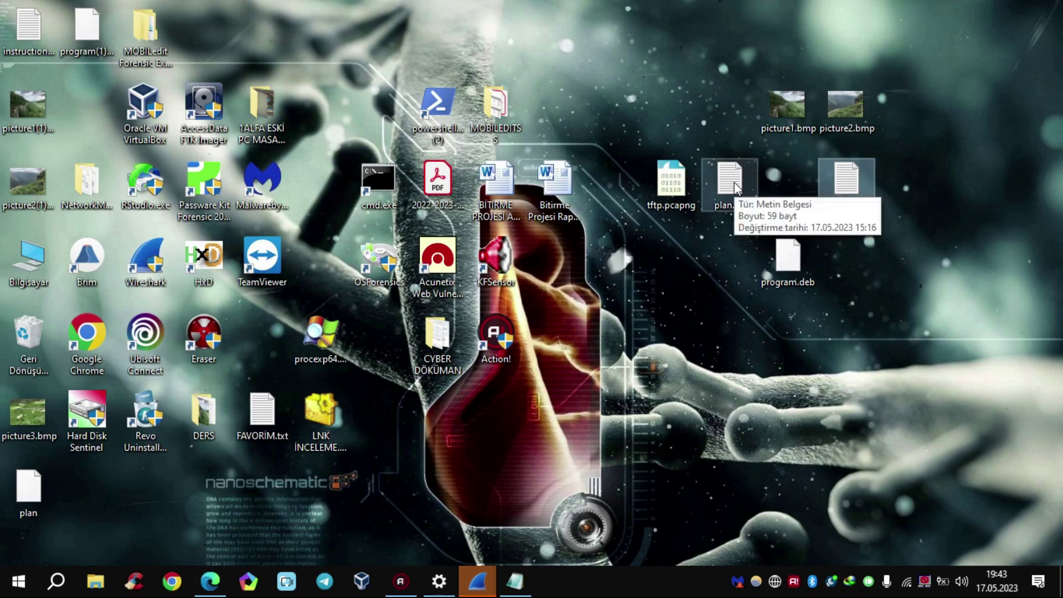
right_click(14, 500)
left_click(69, 466)
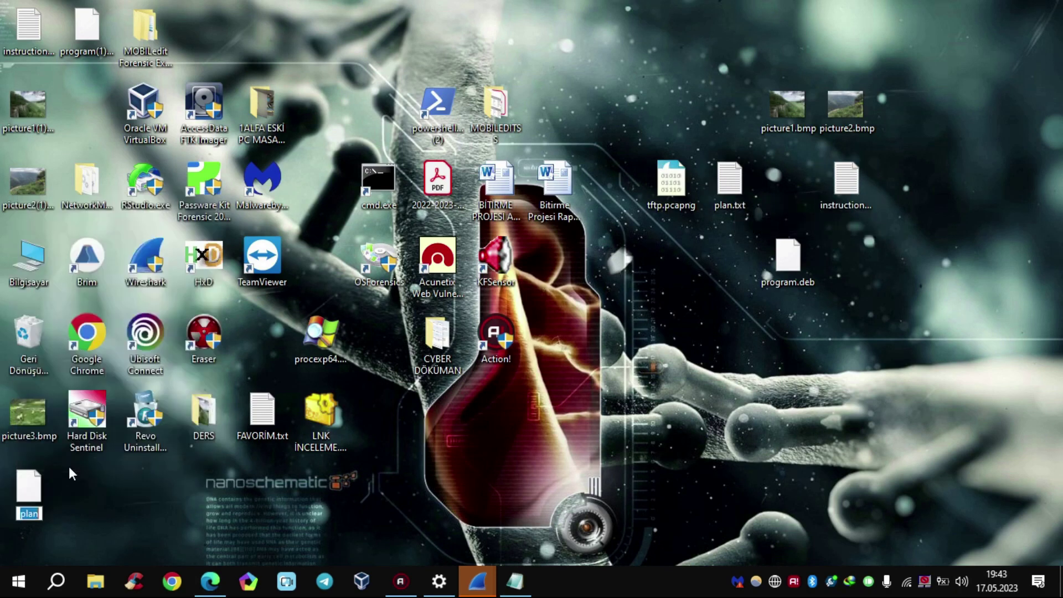
left_click(41, 512)
type(".wor")
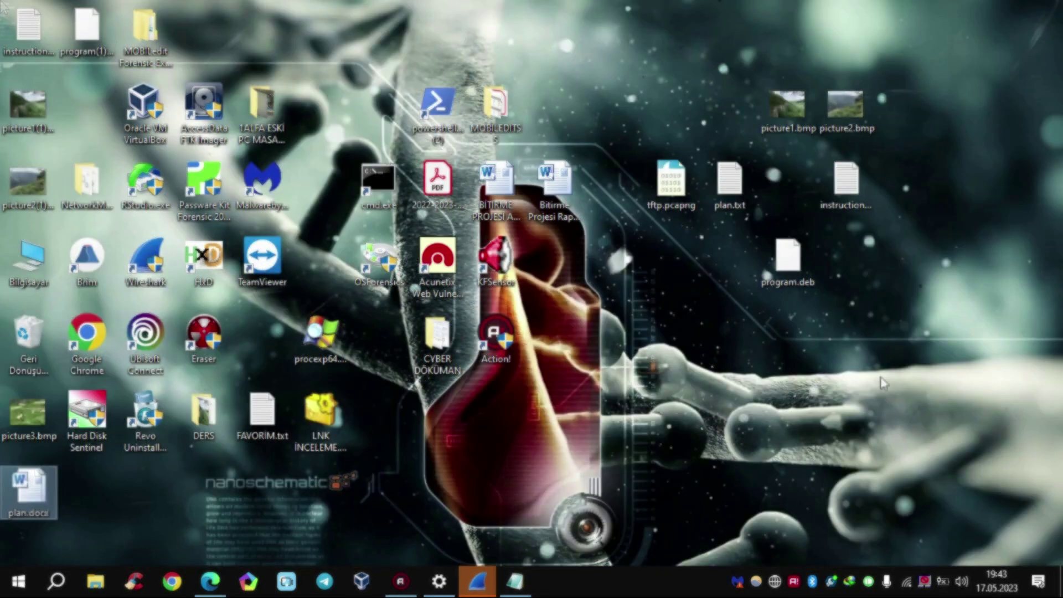
- Open plan.txt from the desktop in a maximized window and copy all of its encoded text
double_click(729, 181)
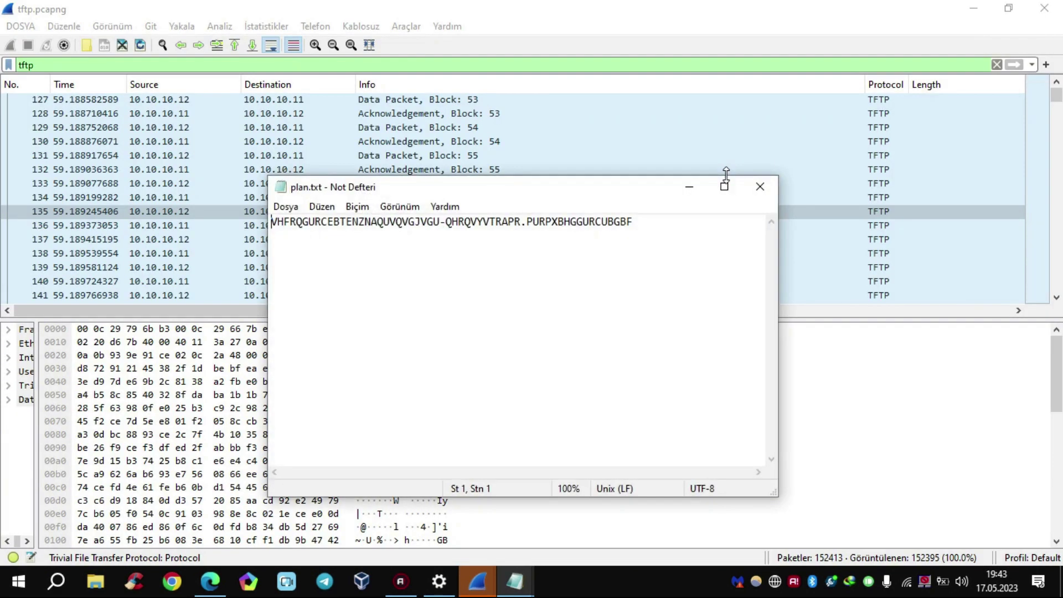
left_click(724, 185)
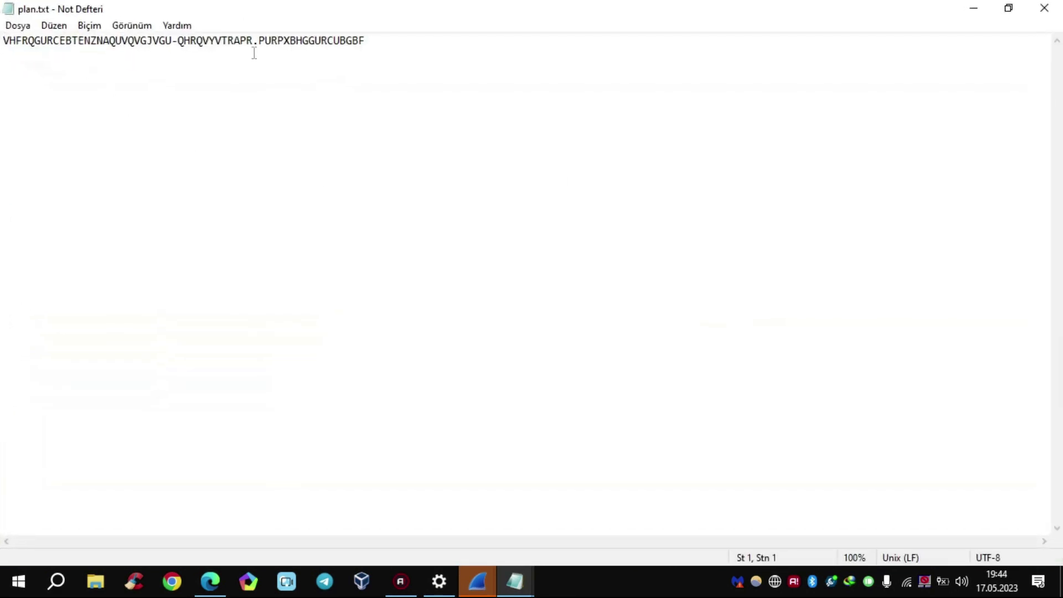
left_click_drag(367, 42, 10, 35)
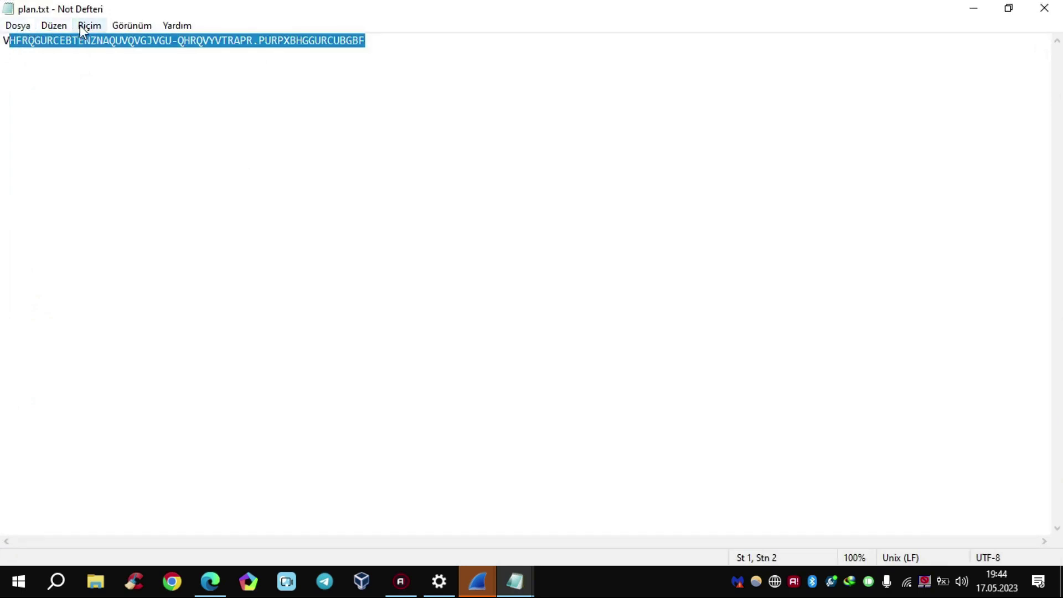
double_click(142, 41)
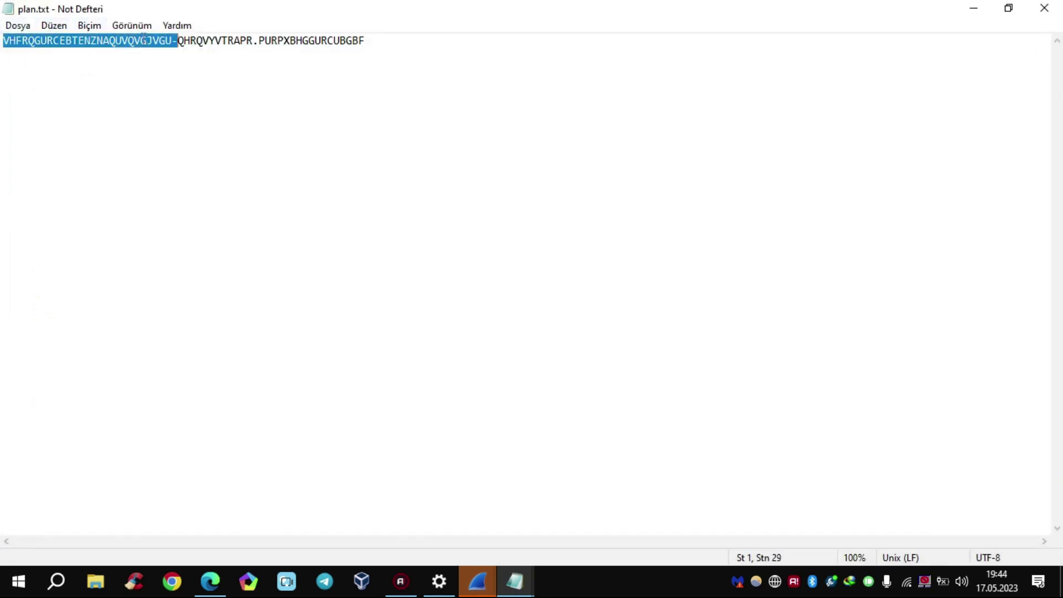
key("ctrl+a")
key("ctrl+c")
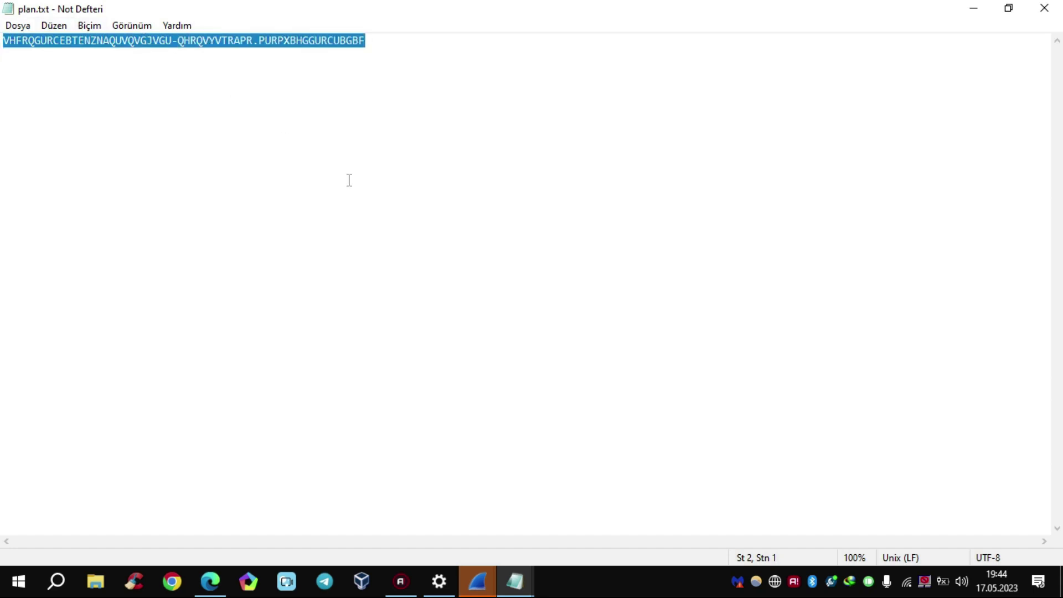
- Switch back to CyberChef in Edge and replace the input with the copied plan text to decode it with ROT13
left_click(210, 581)
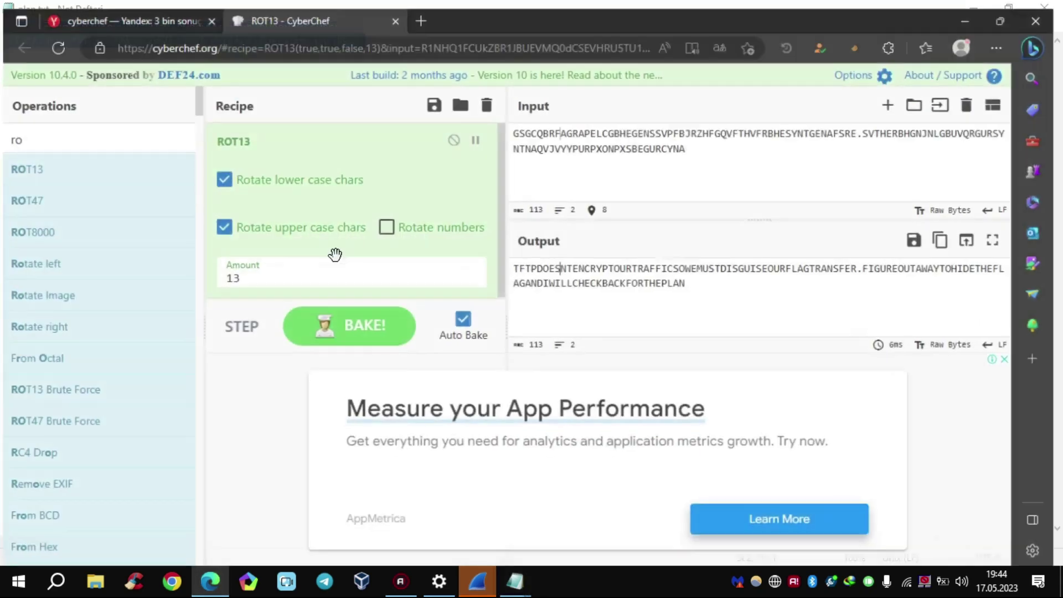
key("ctrl+a")
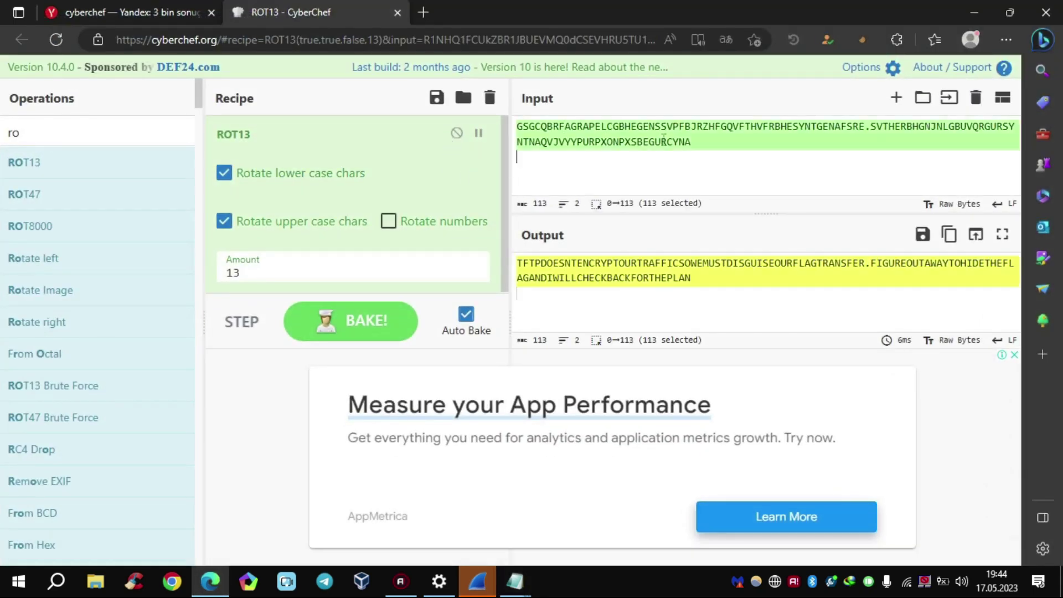
key("ctrl+v")
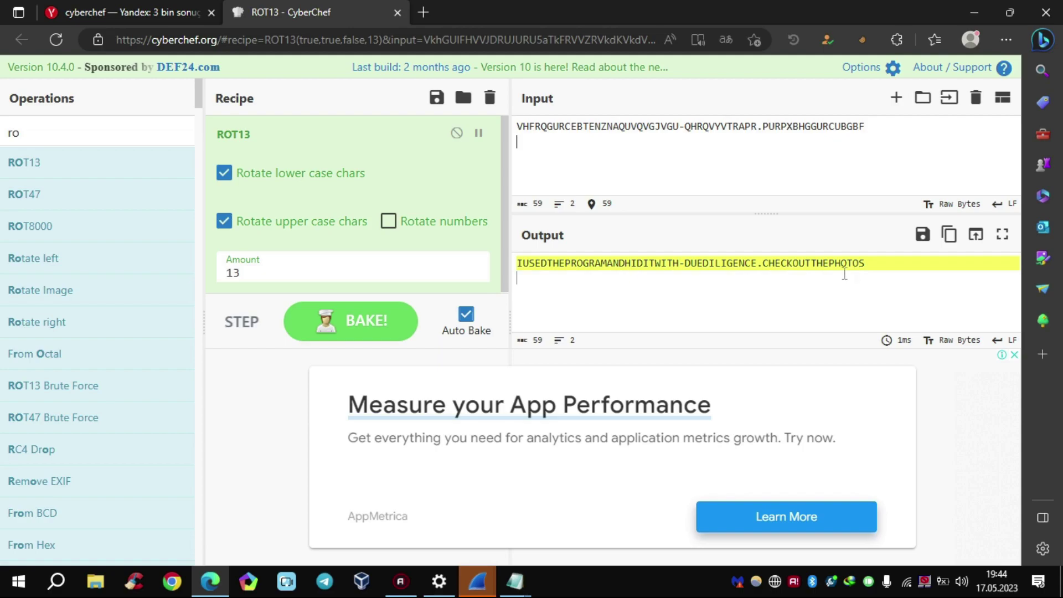
- Locate picture1.bmp and picture2.bmp on the desktop, and review the decoded plan's hint about the hidden content and photos
key("super+d")
left_click_drag(789, 141, 831, 109)
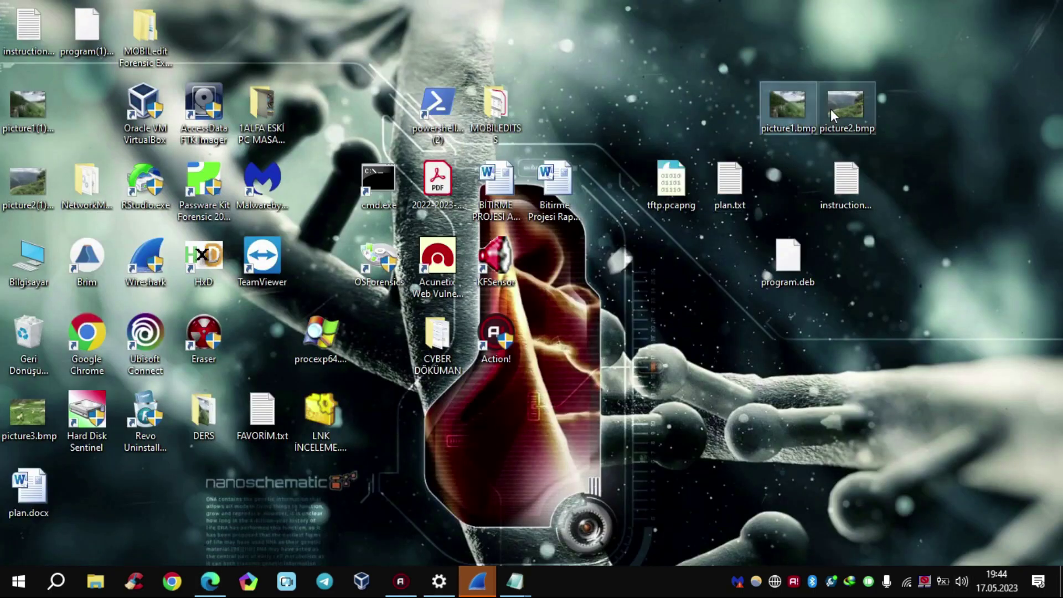
left_click(789, 104)
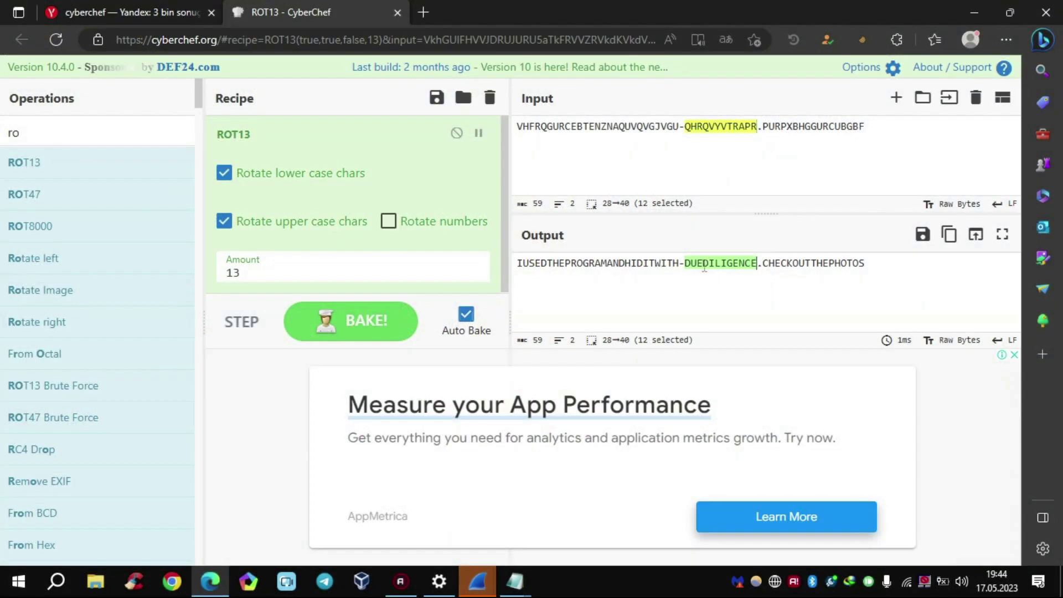
left_click(810, 265)
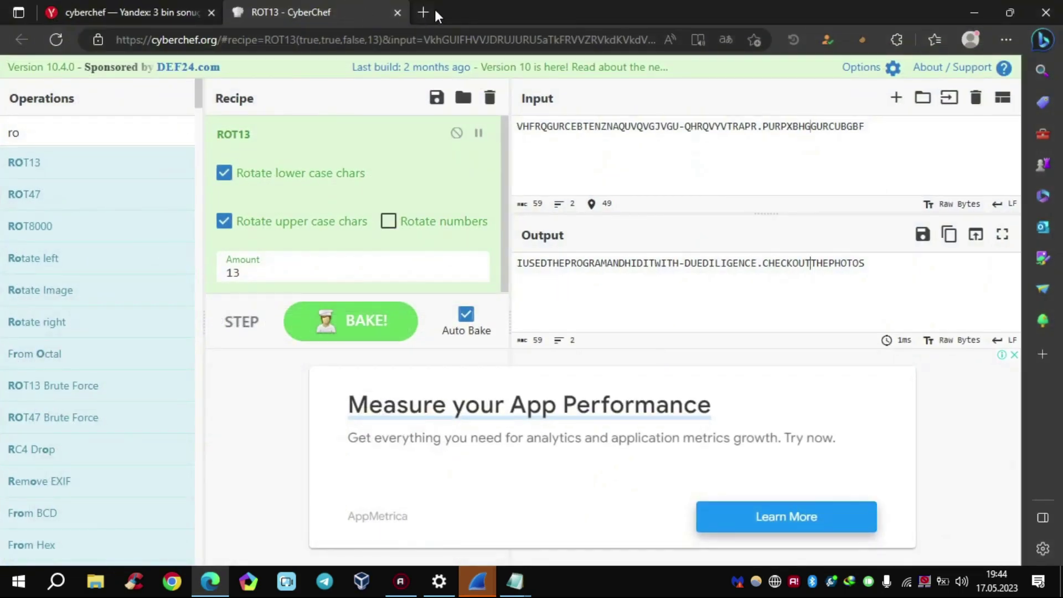
- Search the web for "steghide download" in a new browser tab
left_click(435, 11)
type("s")
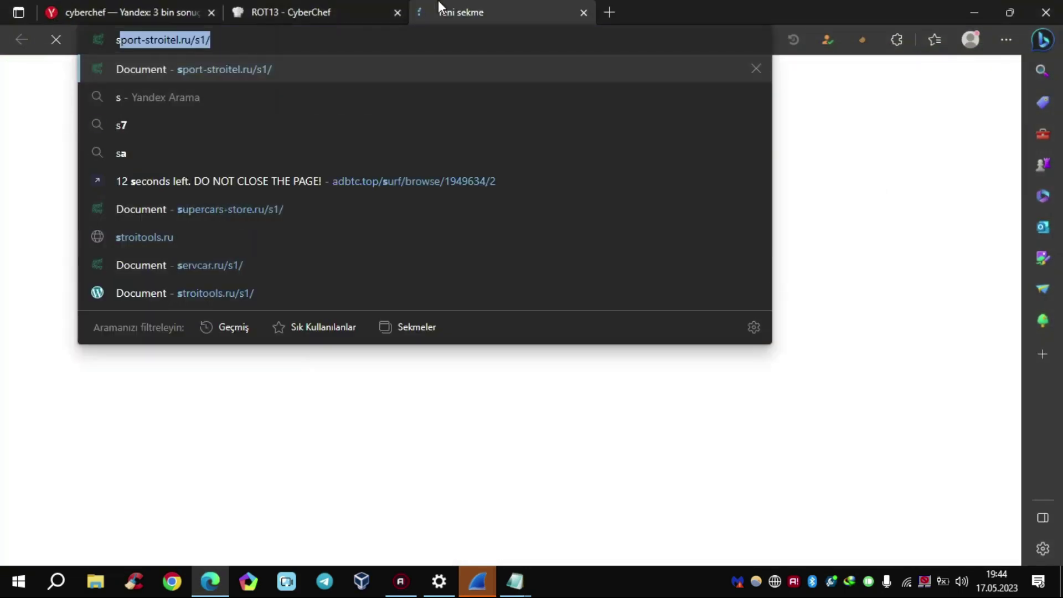
type("teghide download")
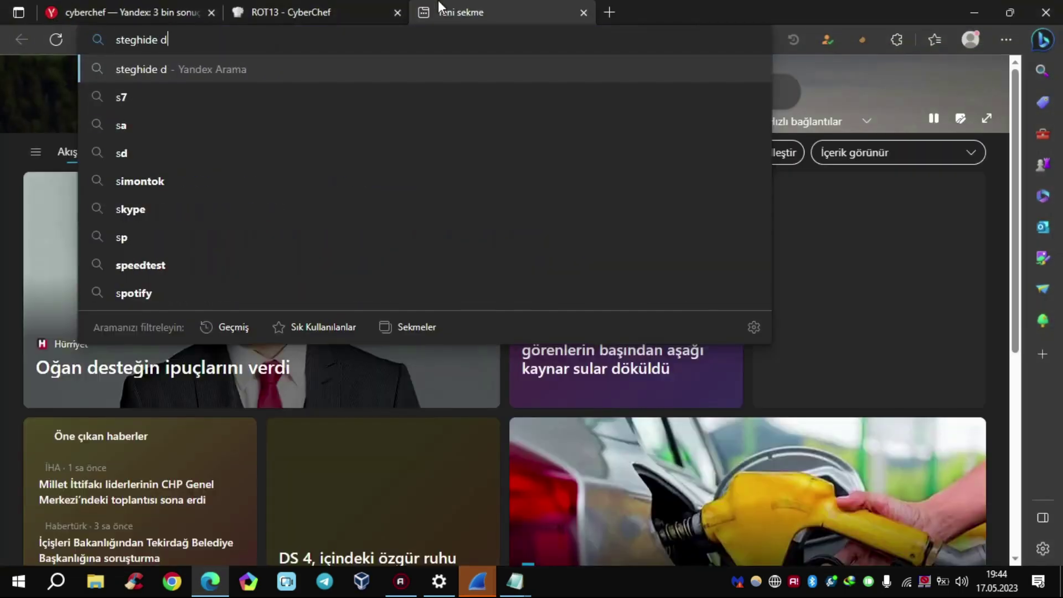
key("Return")
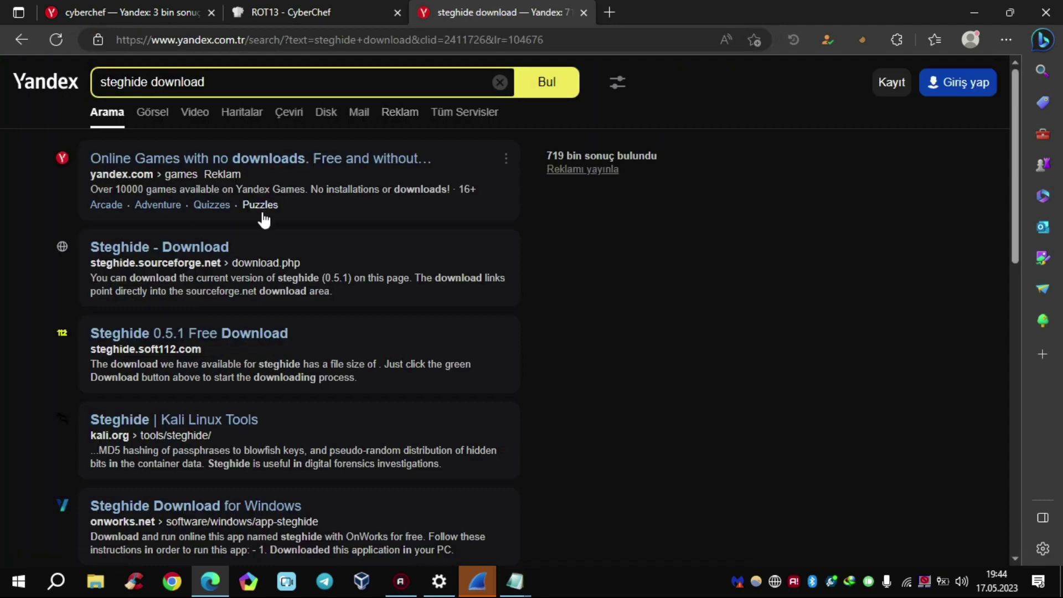
- Open the SourceForge and Soft112 results for Steghide in separate tabs and review their download pages
middle_click(195, 248)
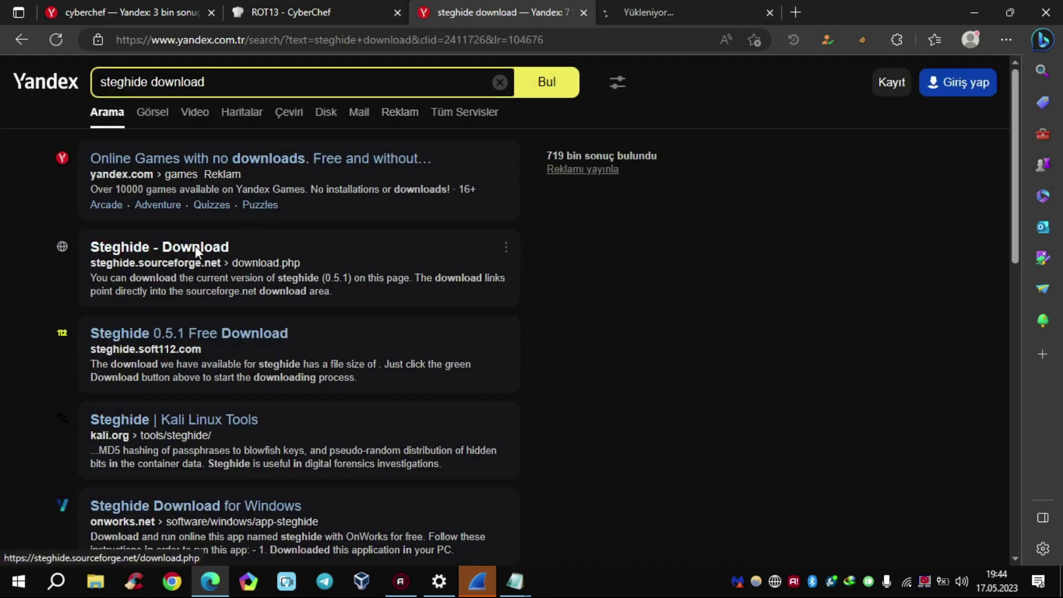
left_click(204, 332)
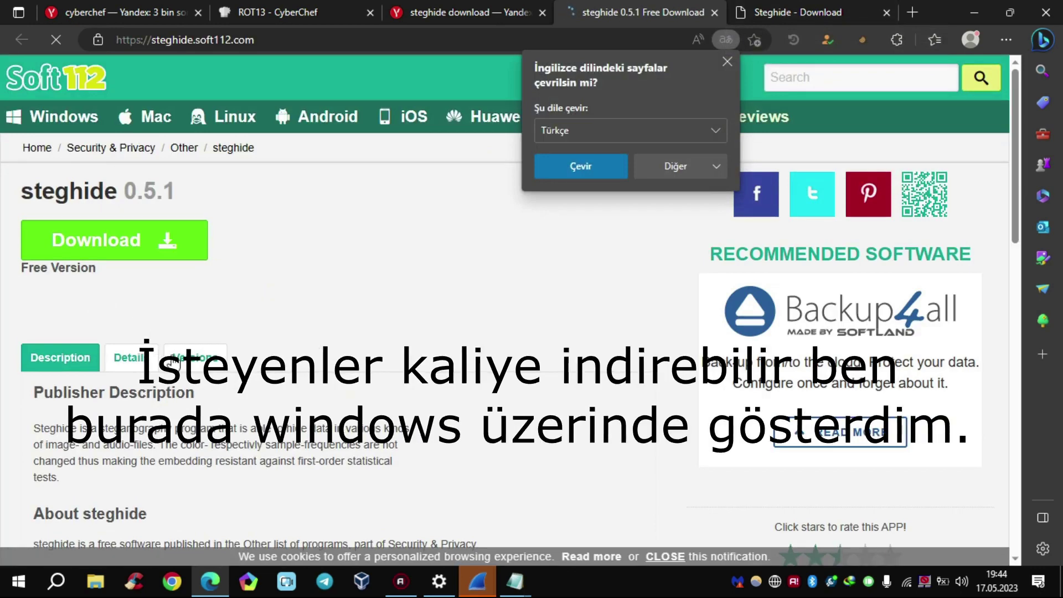
scroll(683, 62, "down", 5)
left_click(773, 2)
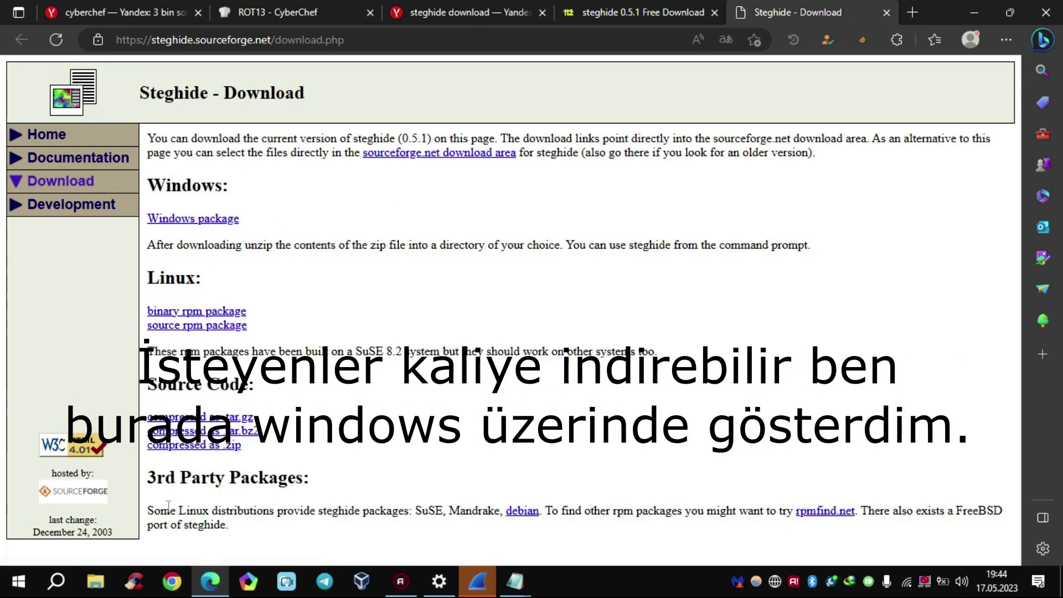
- Switch to File Explorer and open the steghide folder in a maximized window
left_click(104, 586)
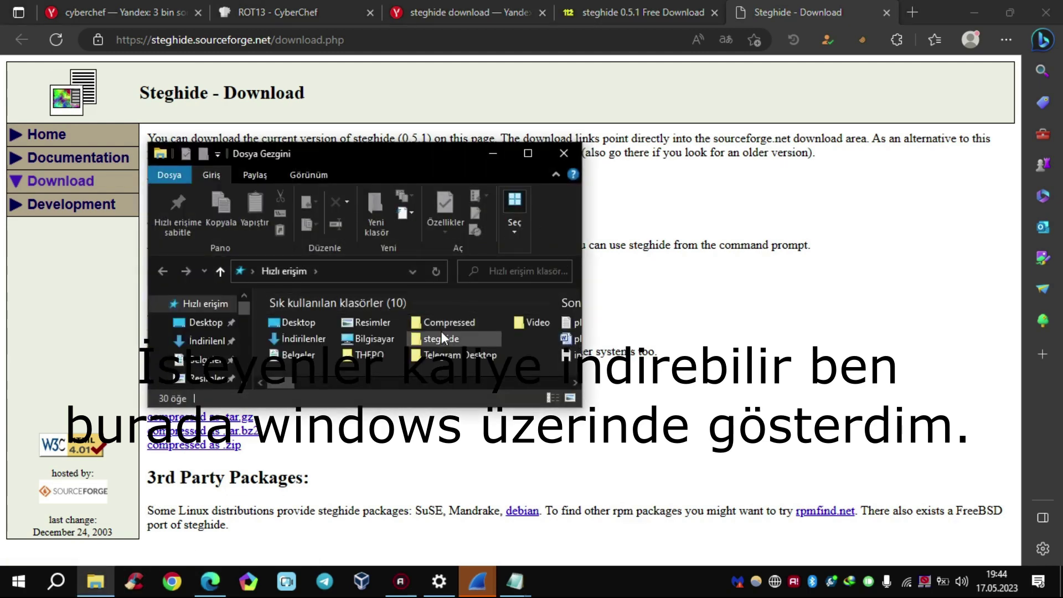
double_click(441, 335)
left_click(528, 153)
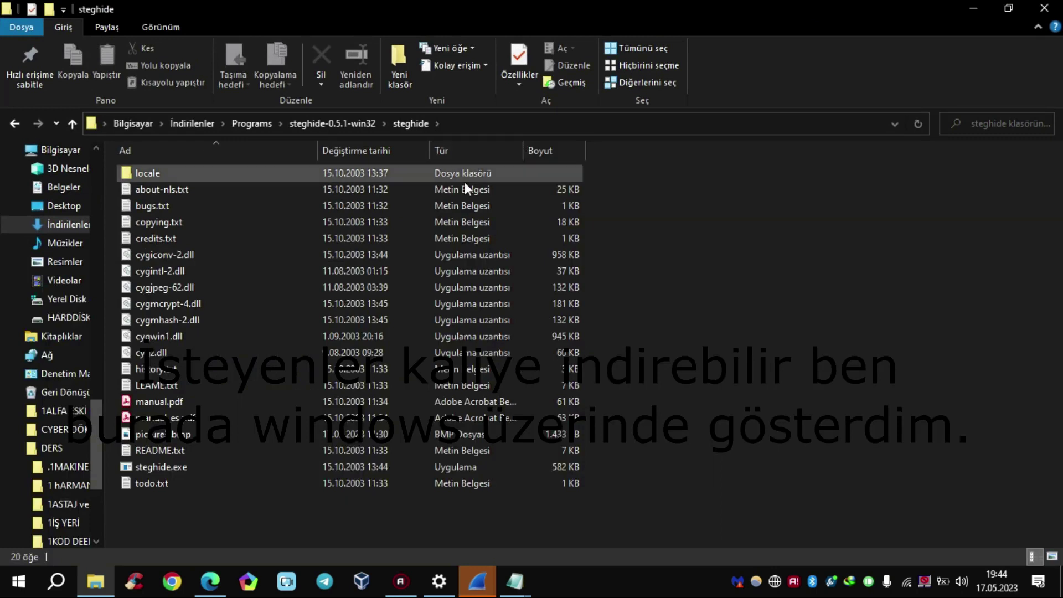
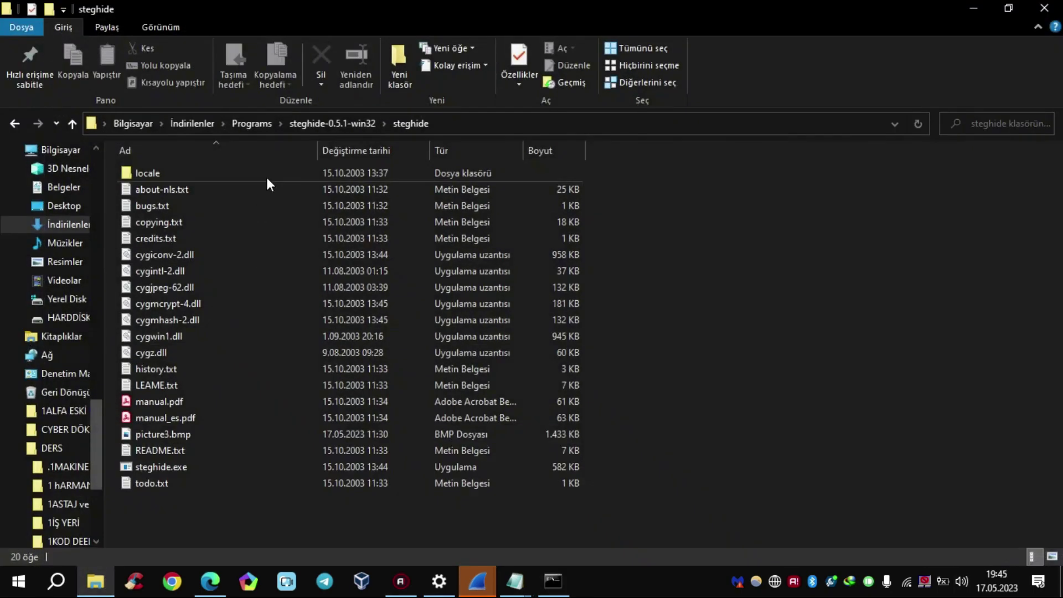
- Copy the full path of the steghide folder
left_click(474, 121)
right_click(300, 121)
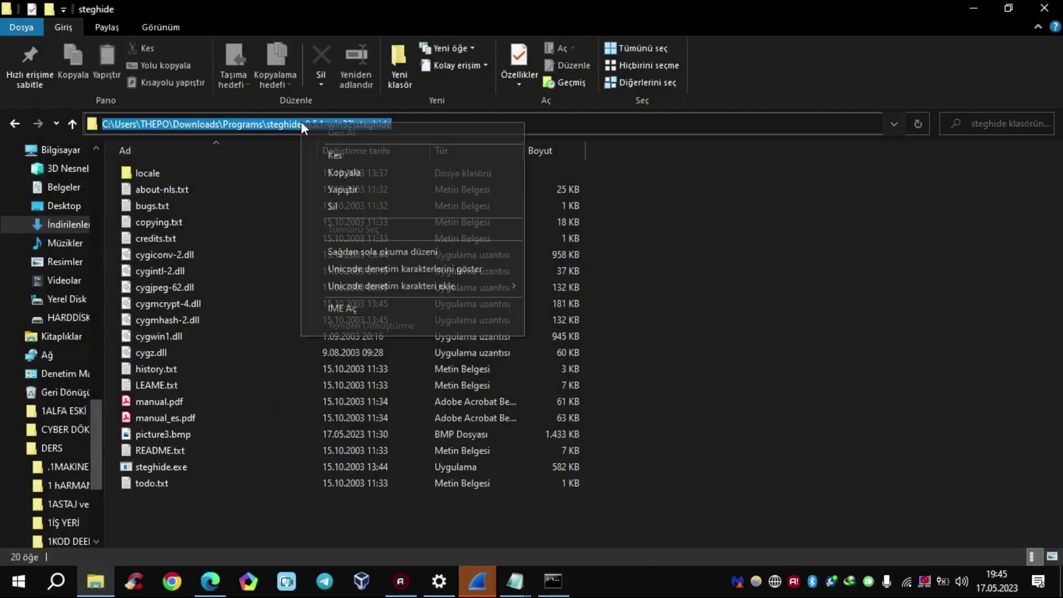
left_click(338, 172)
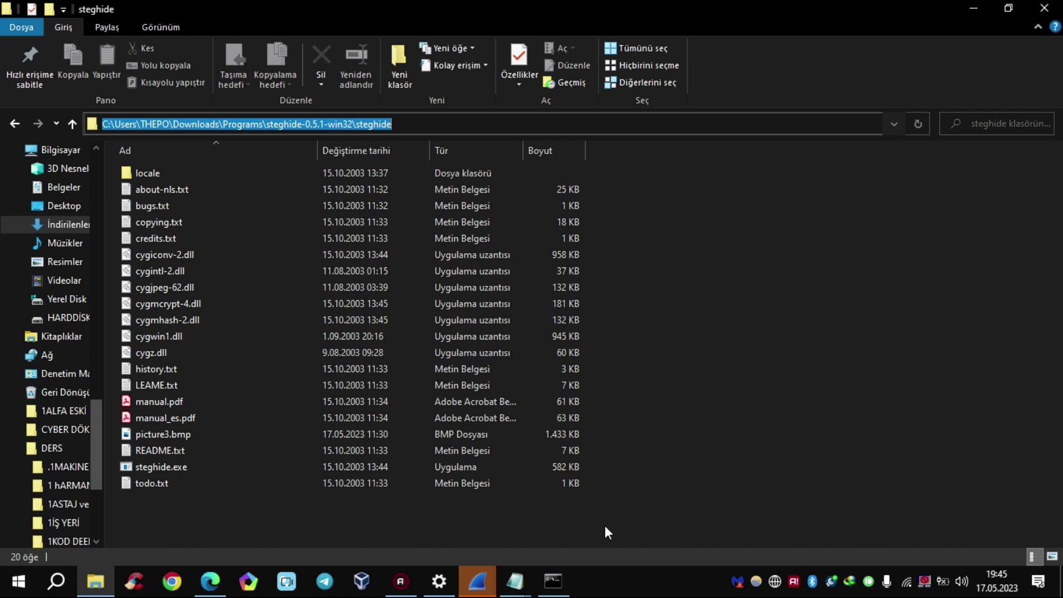
type("\"")
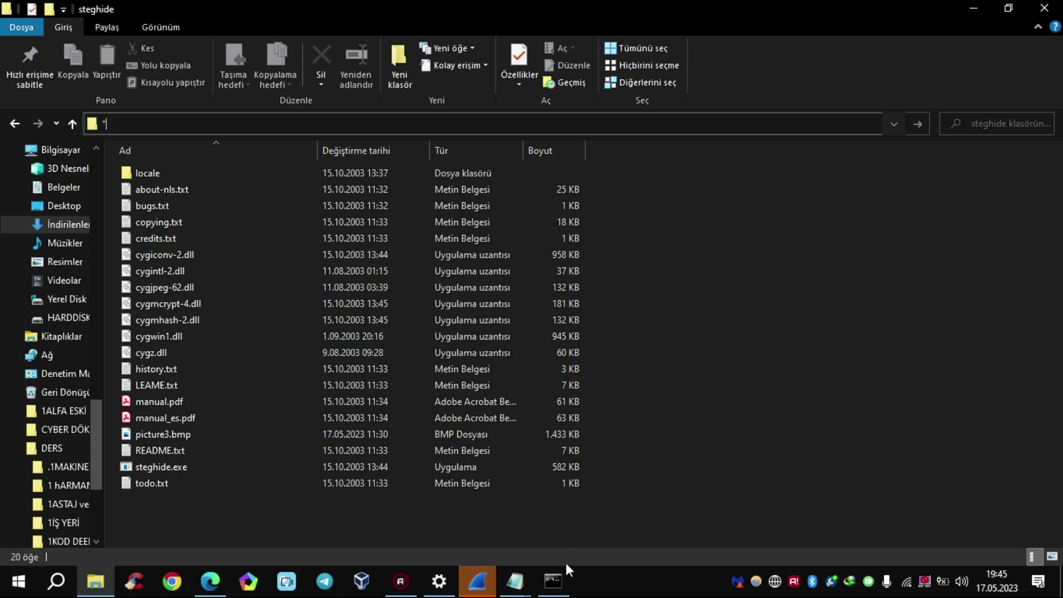
- Paste 1.bmp, 2.bmp and 3.bmp into the steghide folder and permanently delete picture3.bmp from it
left_click(822, 435)
key("ctrl+v")
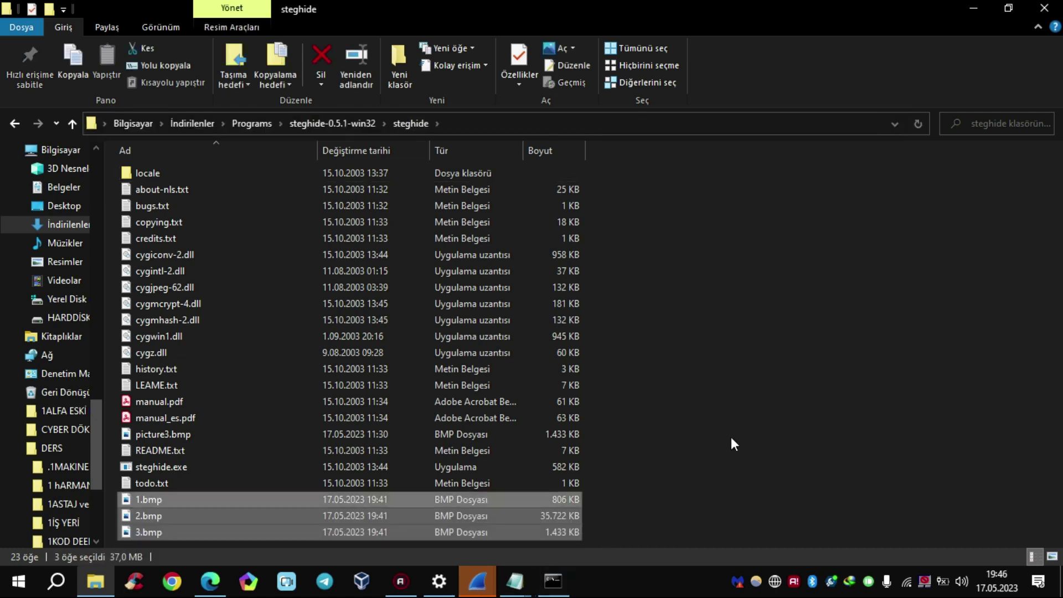
left_click(383, 435)
key("Delete")
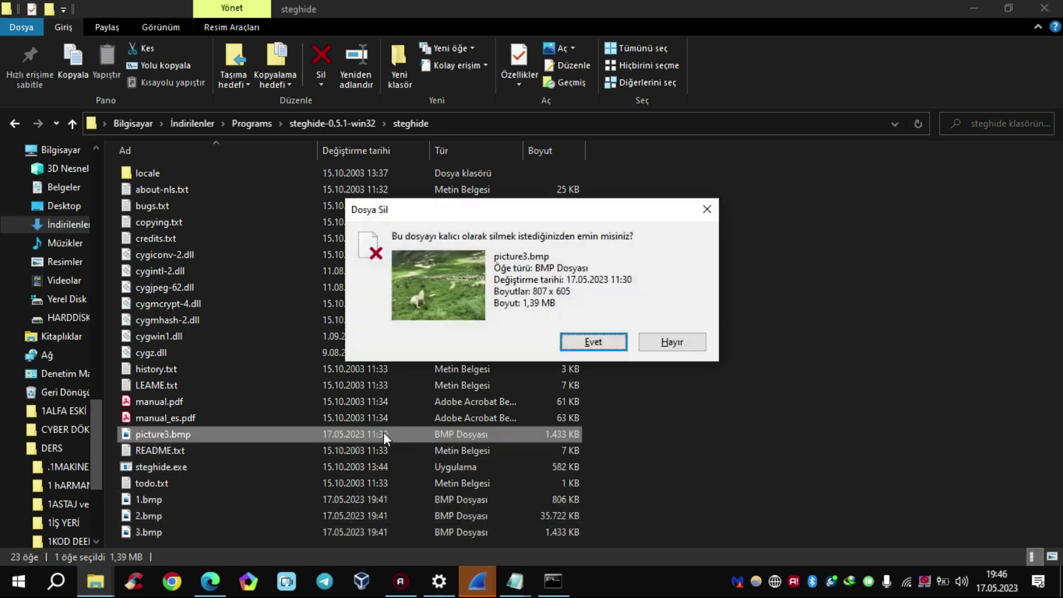
left_click(565, 342)
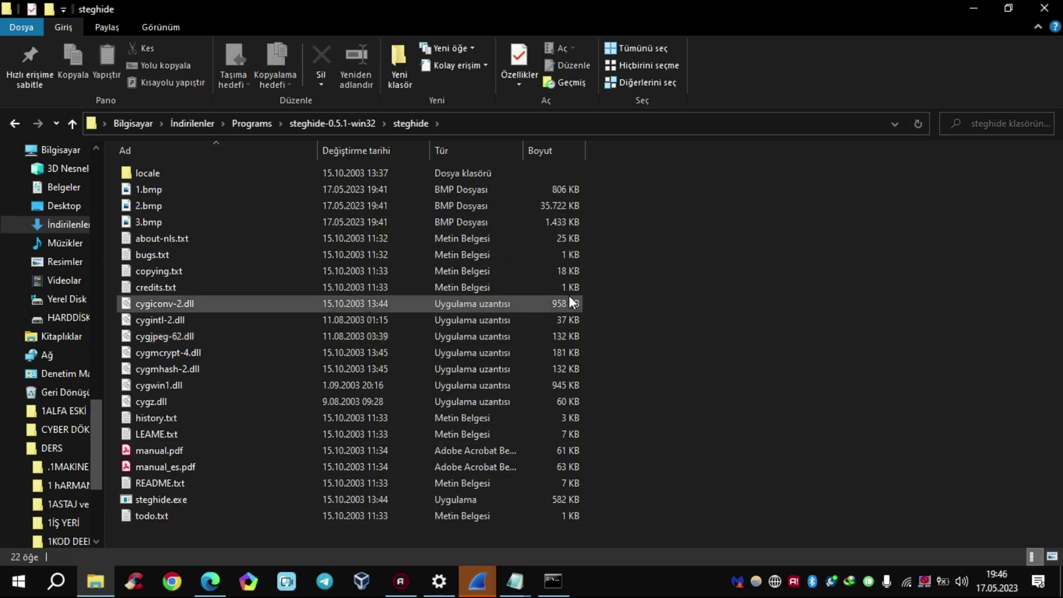
- View the copied BMP pictures in the image viewer, then close it
left_click(224, 205)
double_click(224, 191)
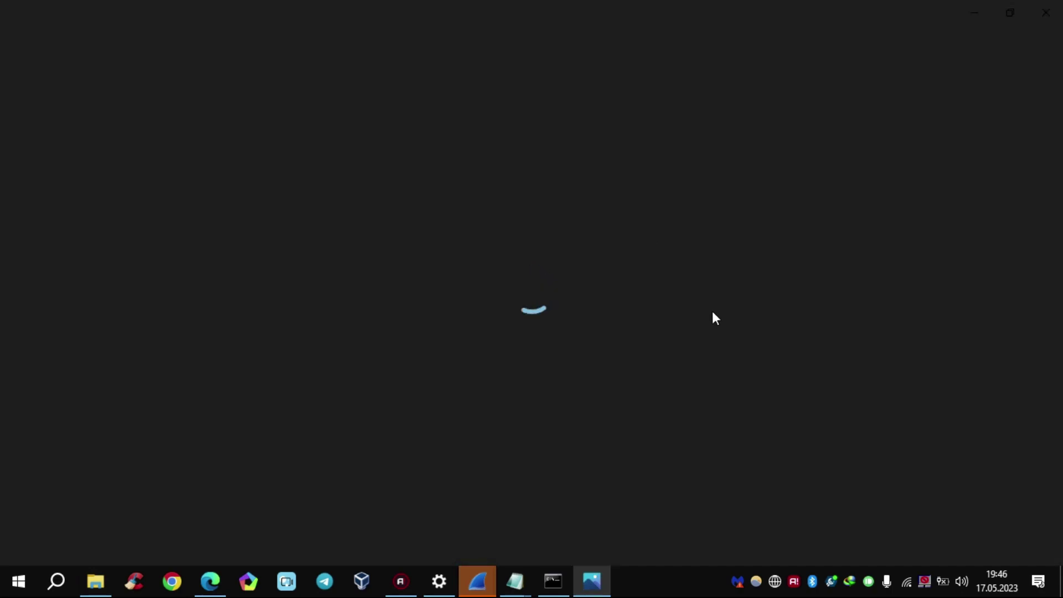
left_click(1053, 302)
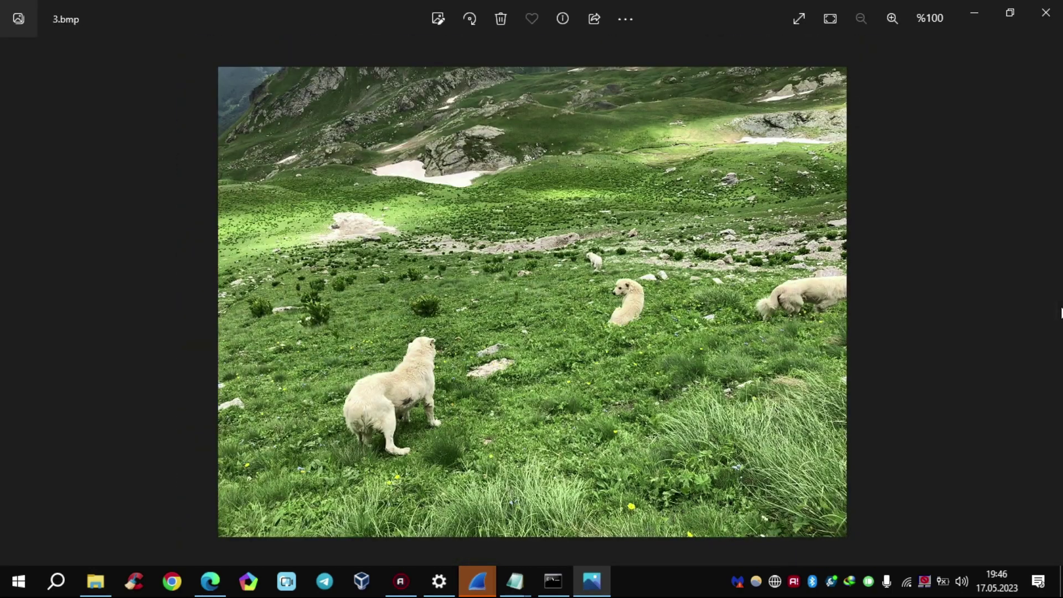
left_click(1046, 12)
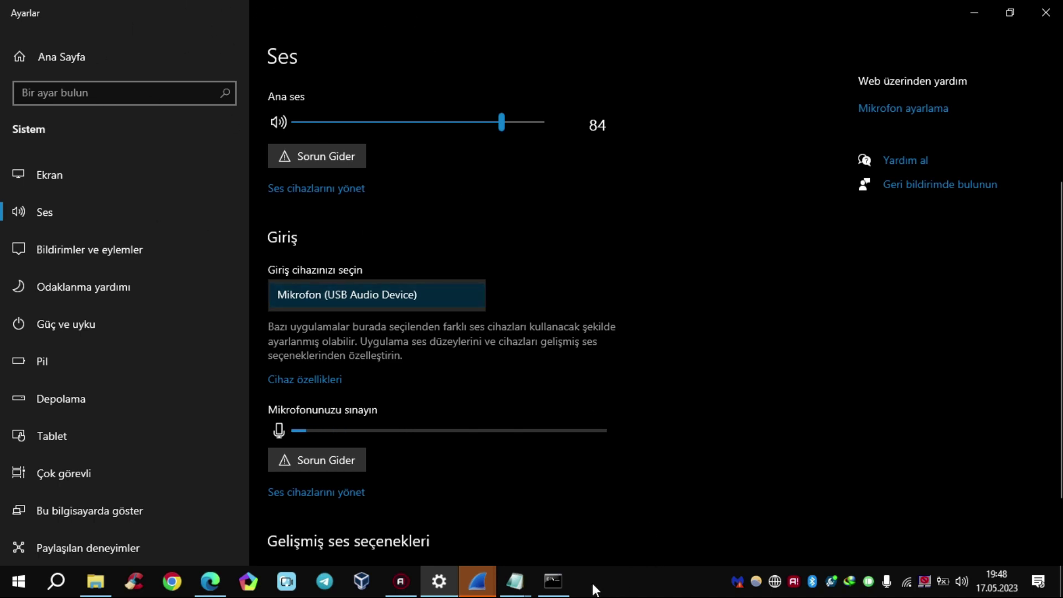
- Switch to CyberChef in Edge and examine the passphrase hint in the decoded plan text
left_click(554, 581)
left_click(210, 581)
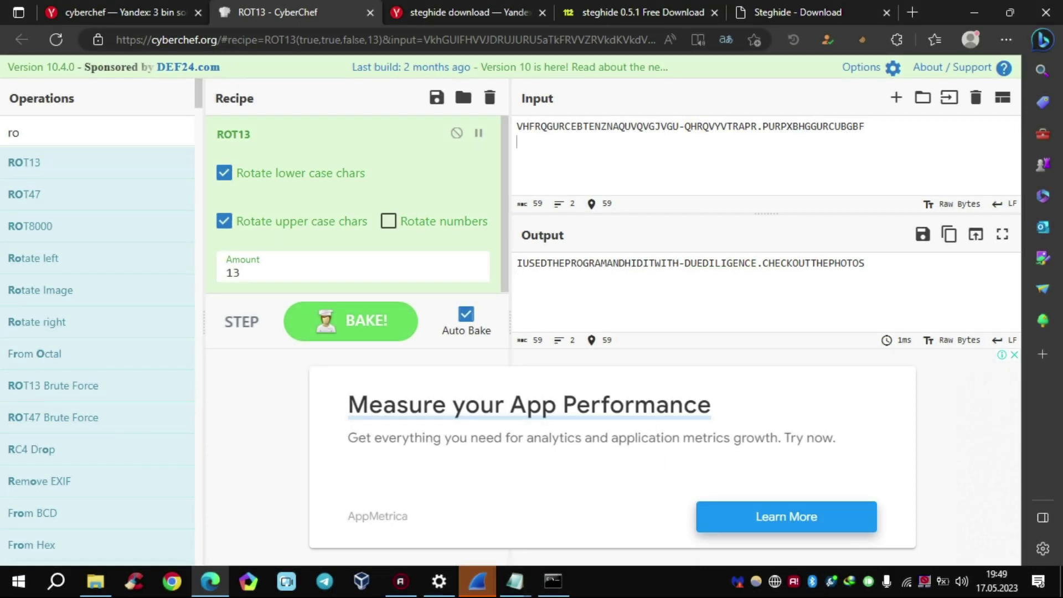
left_click_drag(693, 259, 729, 261)
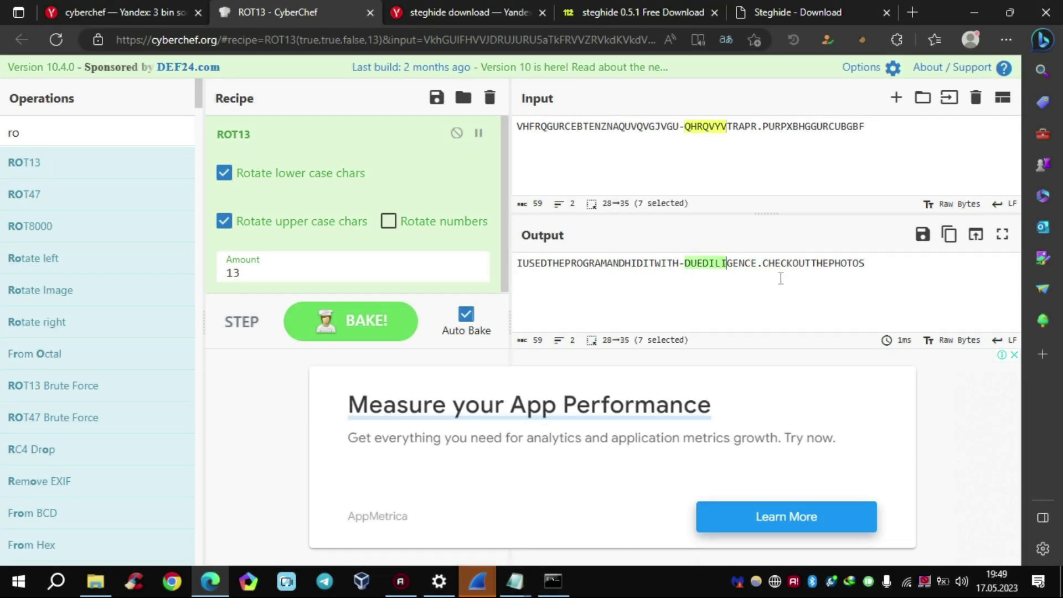
left_click(714, 256)
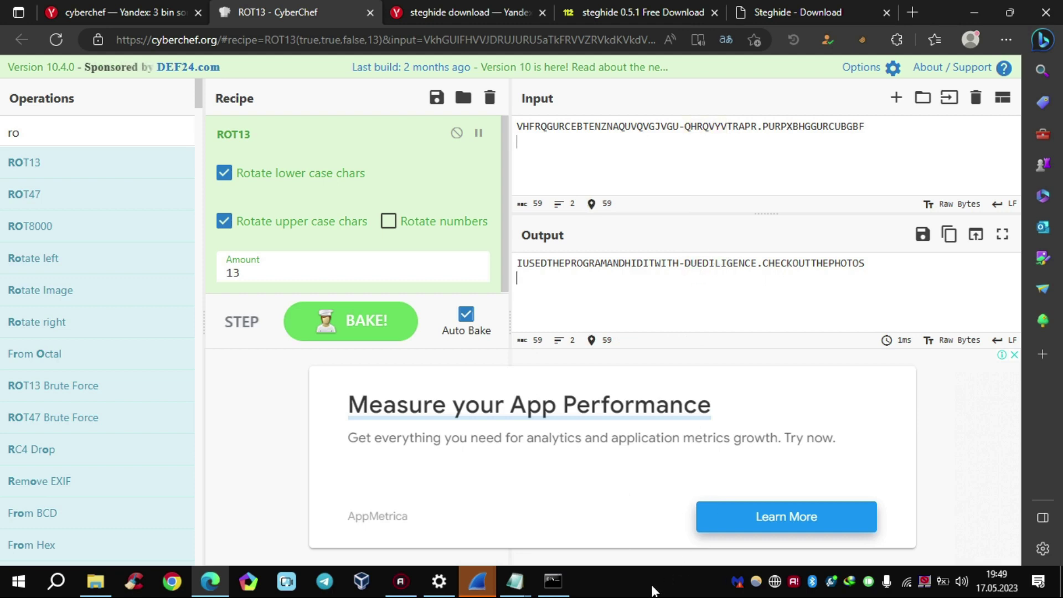
- Copy the steghide folder's full path and change the command prompt's working directory to it with cd
left_click(553, 581)
type("D")
key("BackSpace")
type("cd")
mouse_move(95, 581)
left_click(158, 465)
left_click(384, 125)
right_click(268, 125)
left_click(306, 173)
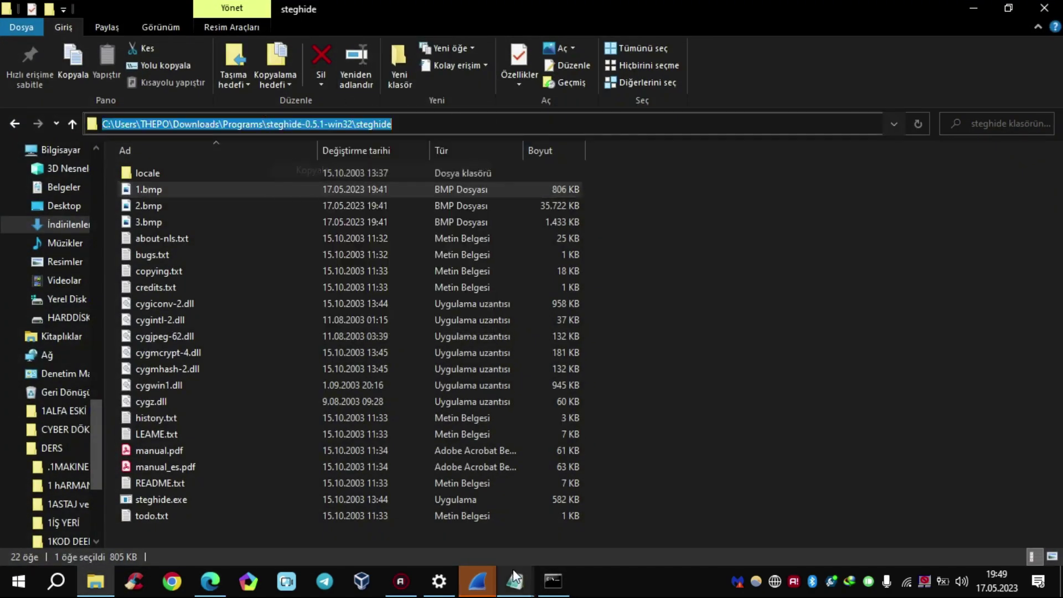
left_click(553, 581)
key("ctrl+v")
key("Return")
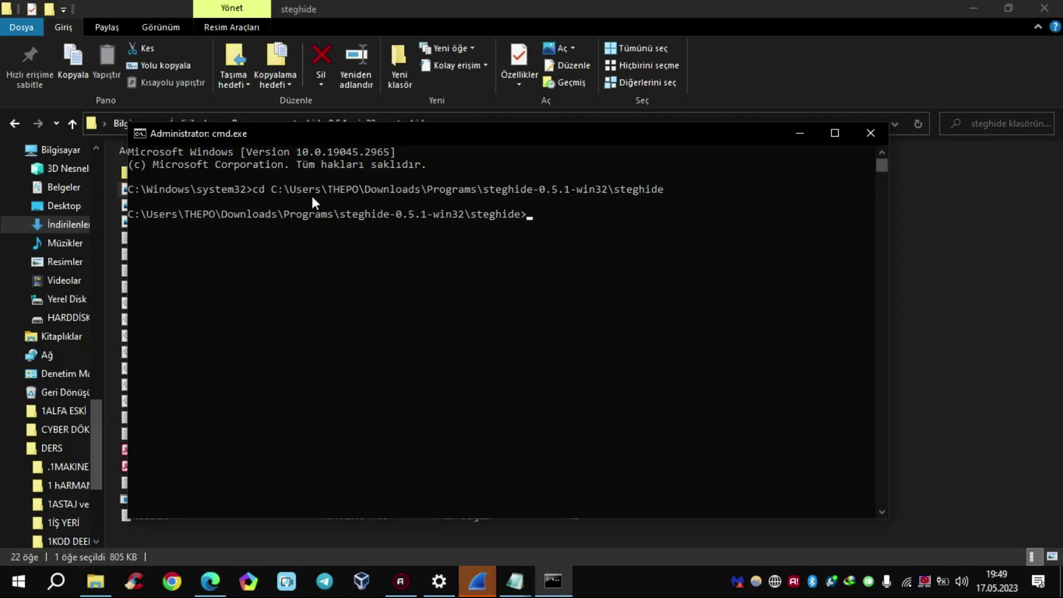
- Run steghide.exe extract -sf 1.bmp -xf mahmut.txt in the command prompt
type("steghide.exe extract")
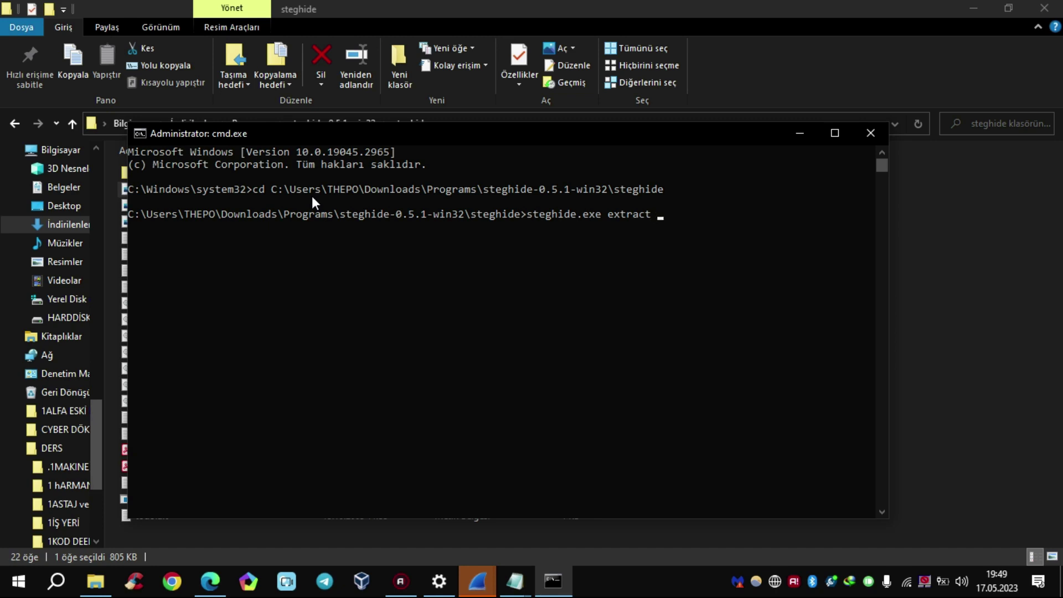
type("-")
type("sf 1.bmp -")
type("xf mahmut.")
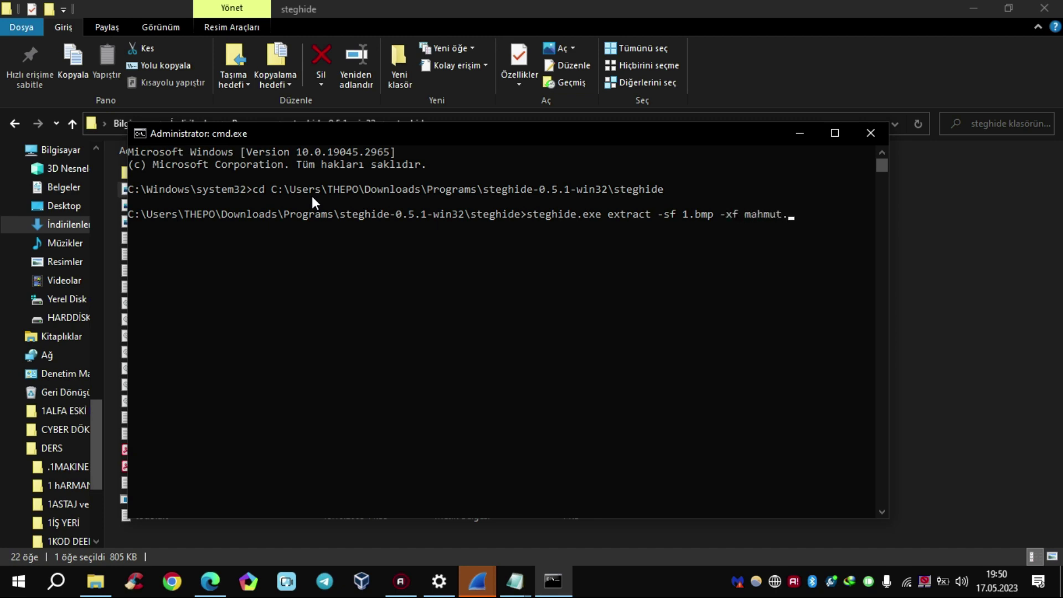
type("txt")
key("Return")
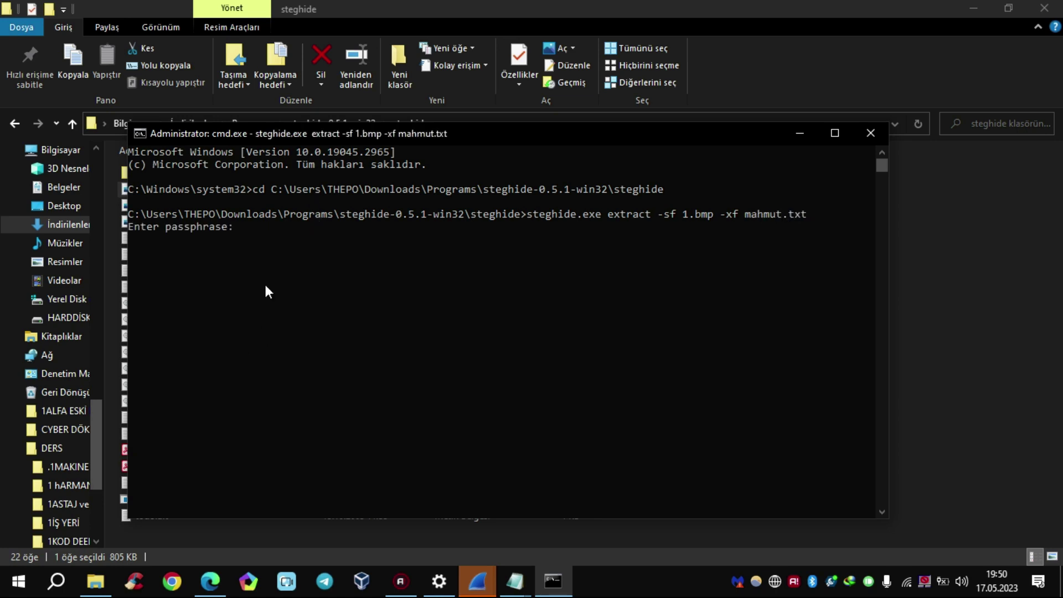
- Switch to CyberChef and copy the passphrase between the hyphen and the full stop in the decoded output
left_click(210, 582)
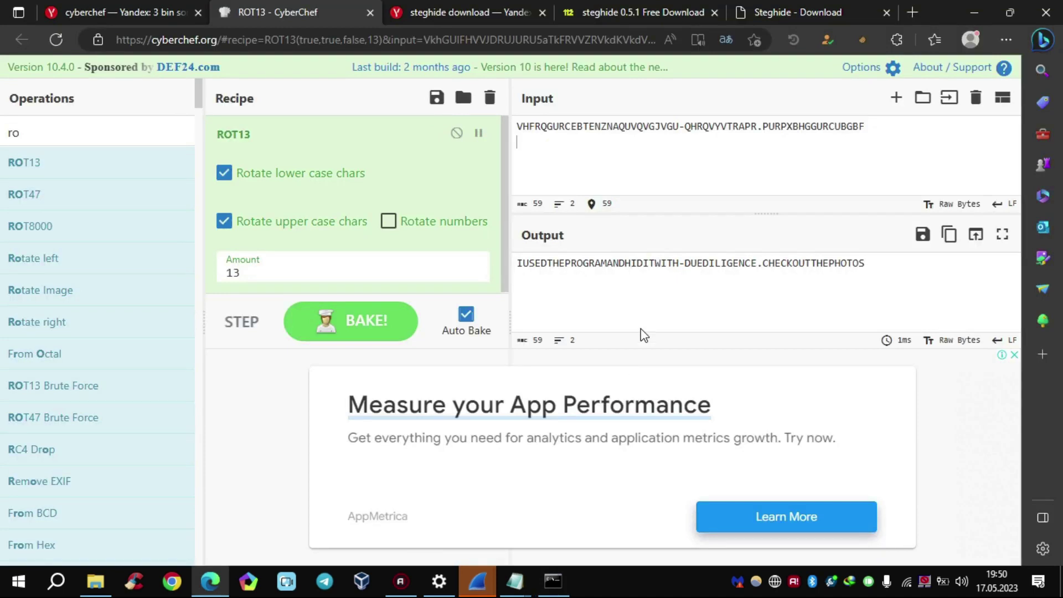
left_click(687, 264)
left_click_drag(687, 265, 757, 264)
left_click(758, 264)
left_click_drag(757, 265, 687, 258)
right_click(686, 259)
left_click(720, 327)
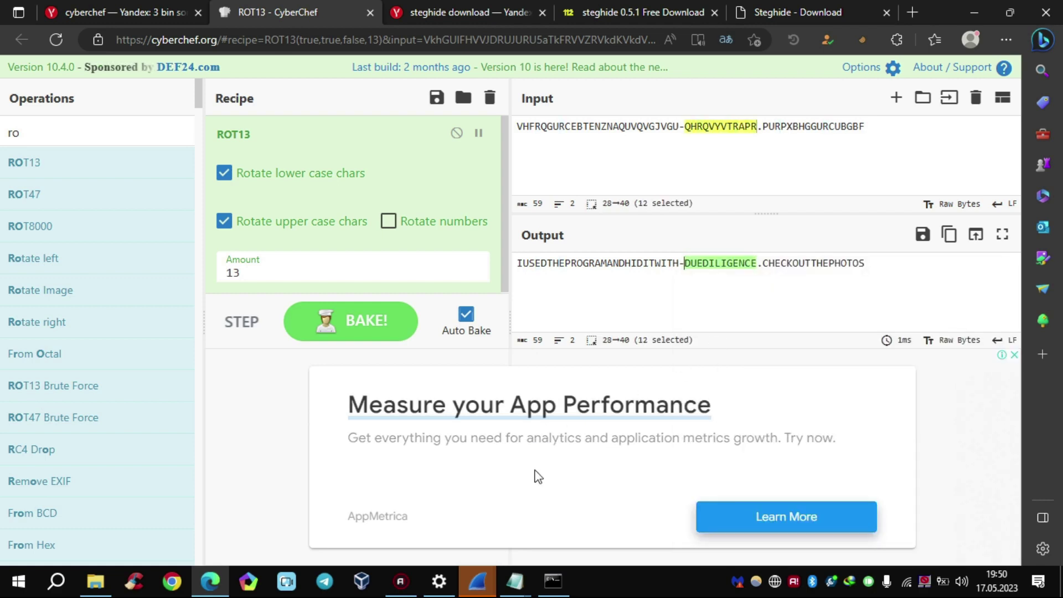
- Return to the command prompt and submit the copied passphrase to try extracting hidden data from 1.bmp
left_click(565, 590)
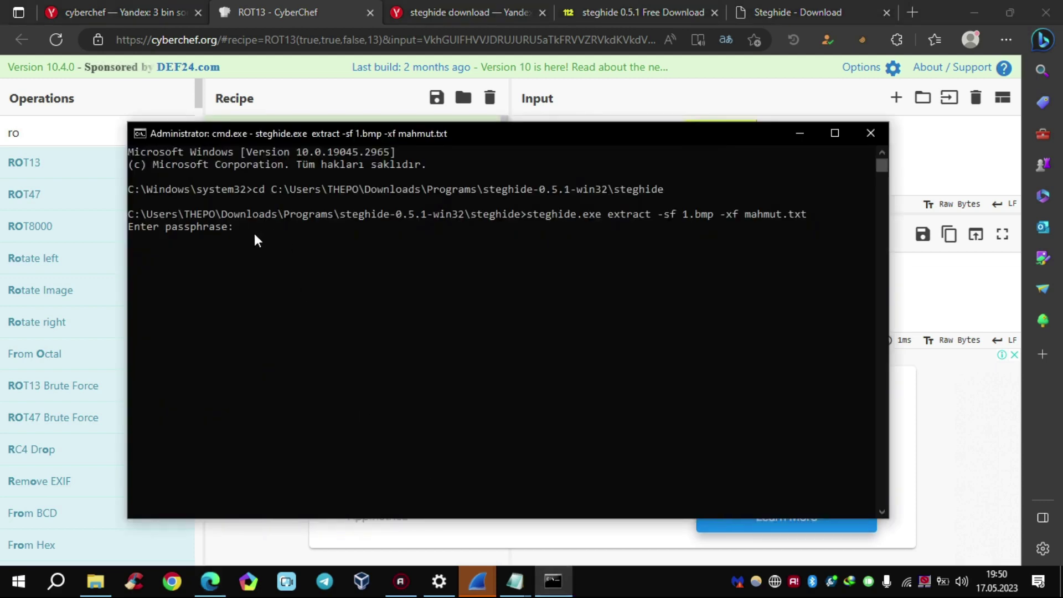
key("ctrl+v")
key("Return")
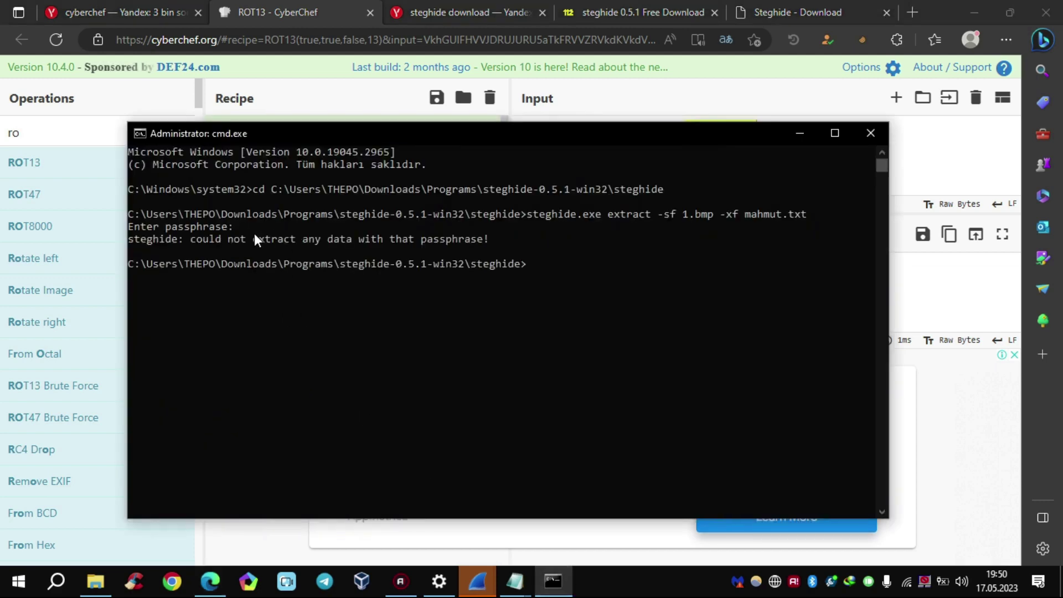
key("alt+Tab")
right_click(697, 265)
left_click(719, 332)
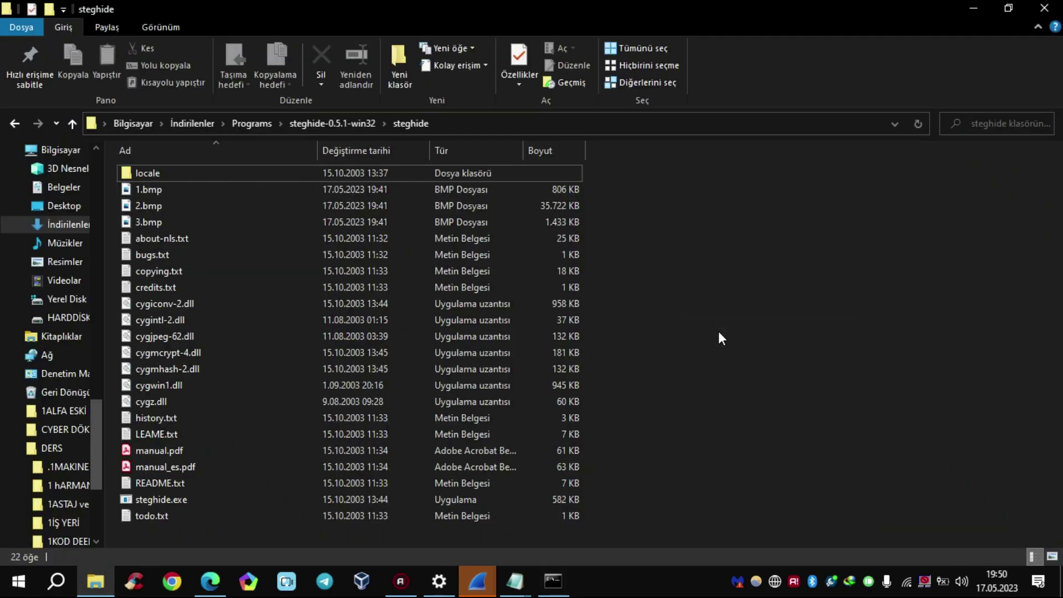
left_click(231, 382)
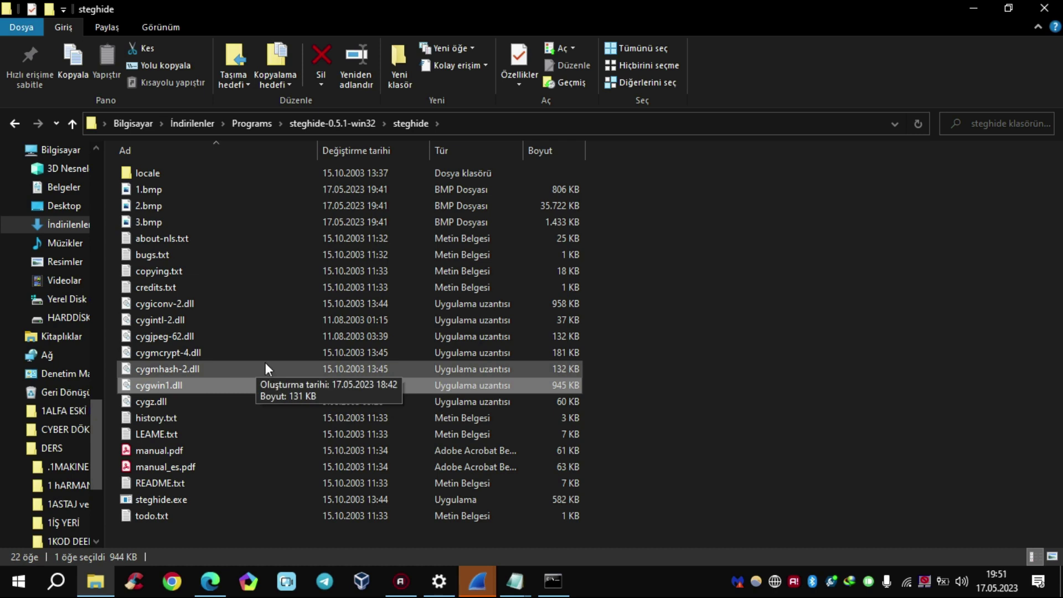
key("m")
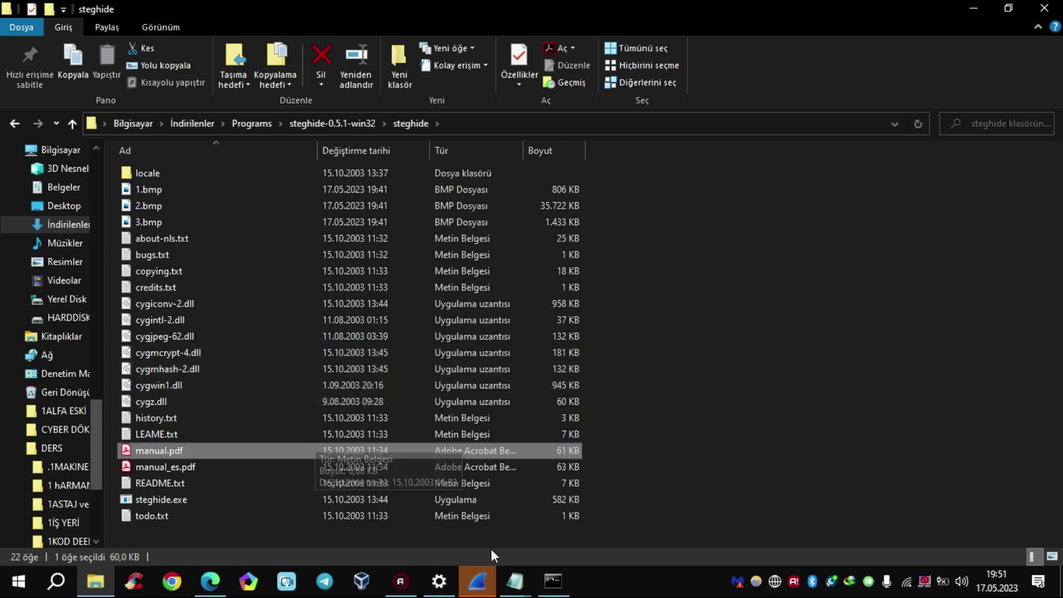
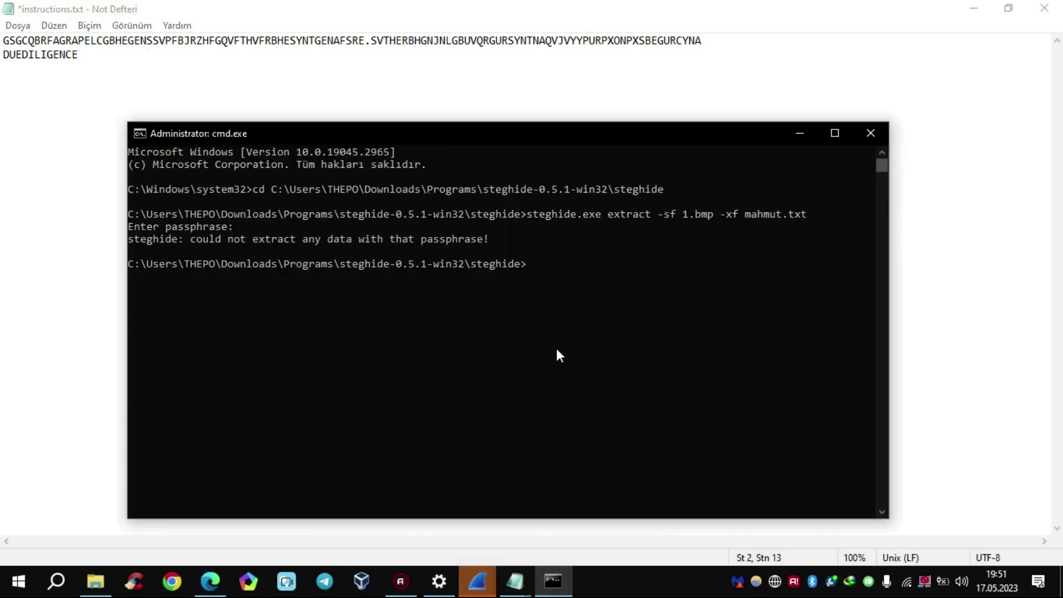
- Try to extract hidden data from 2.bmp into mahmut.txt with steghide, using the copied passphrase
key("Up")
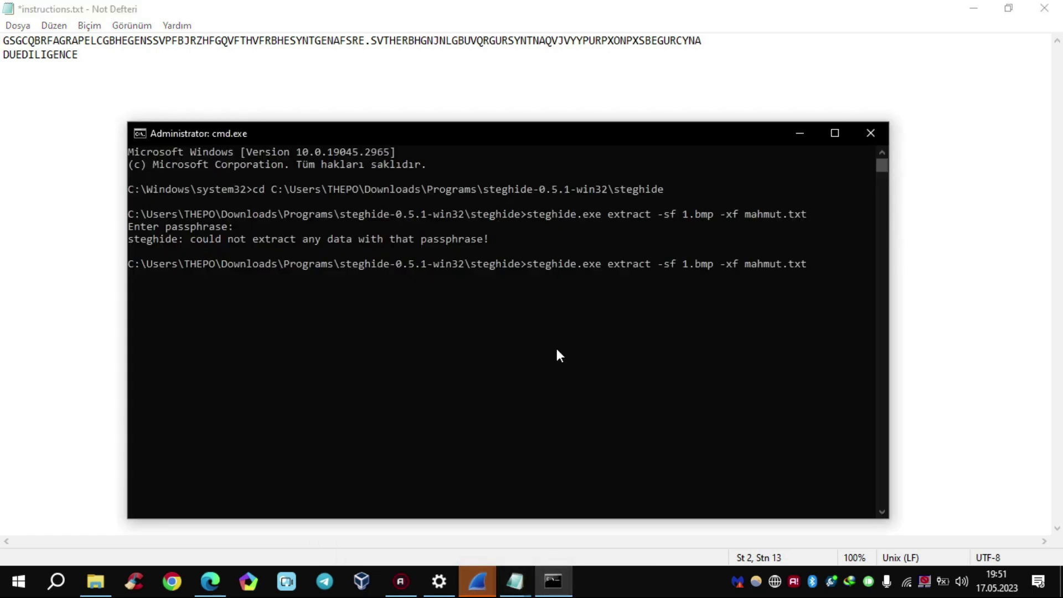
key("Left")
key("Left")
key("Left")
key("Left")
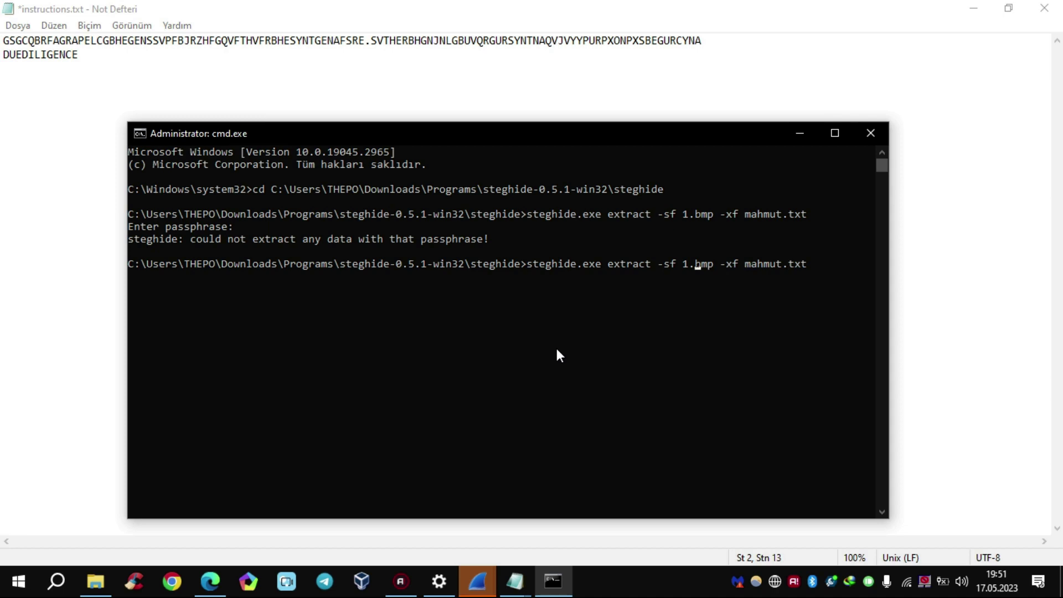
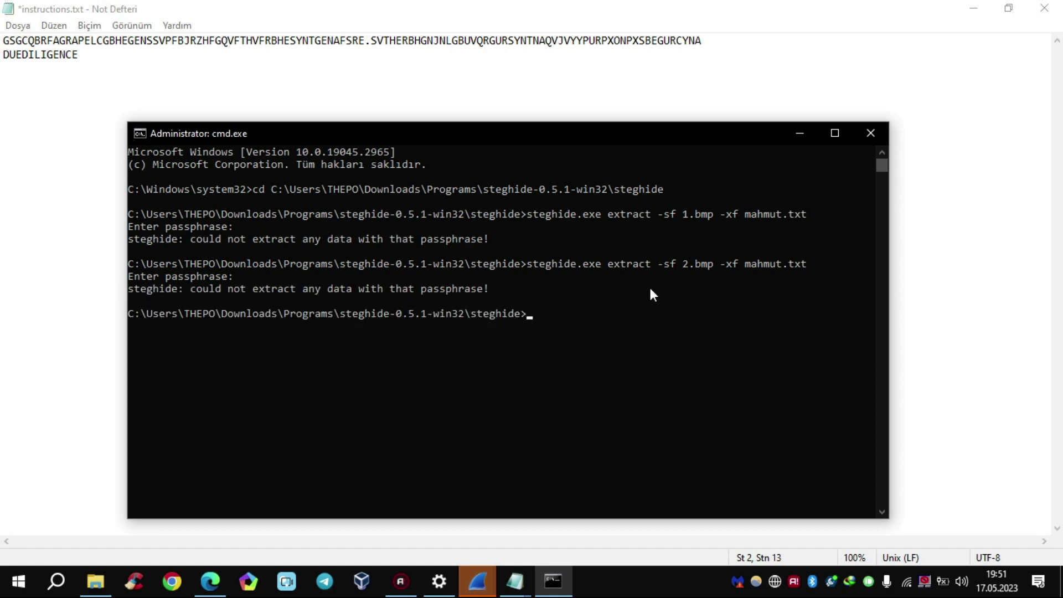
- Switch to File Explorer, refresh the steghide folder, and view the picture 3.bmp before closing it
left_click(96, 581)
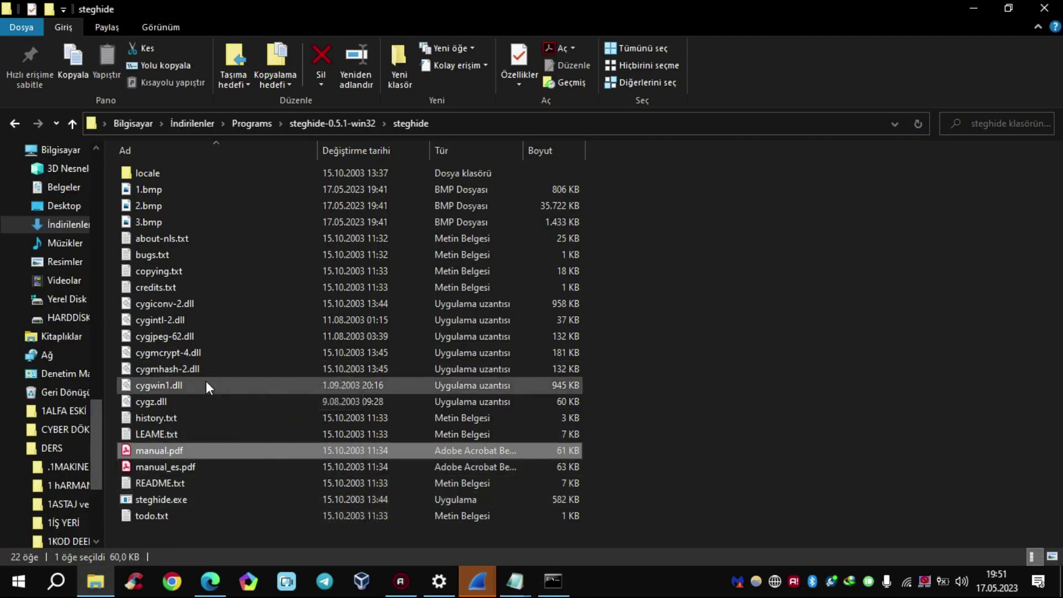
right_click(677, 307)
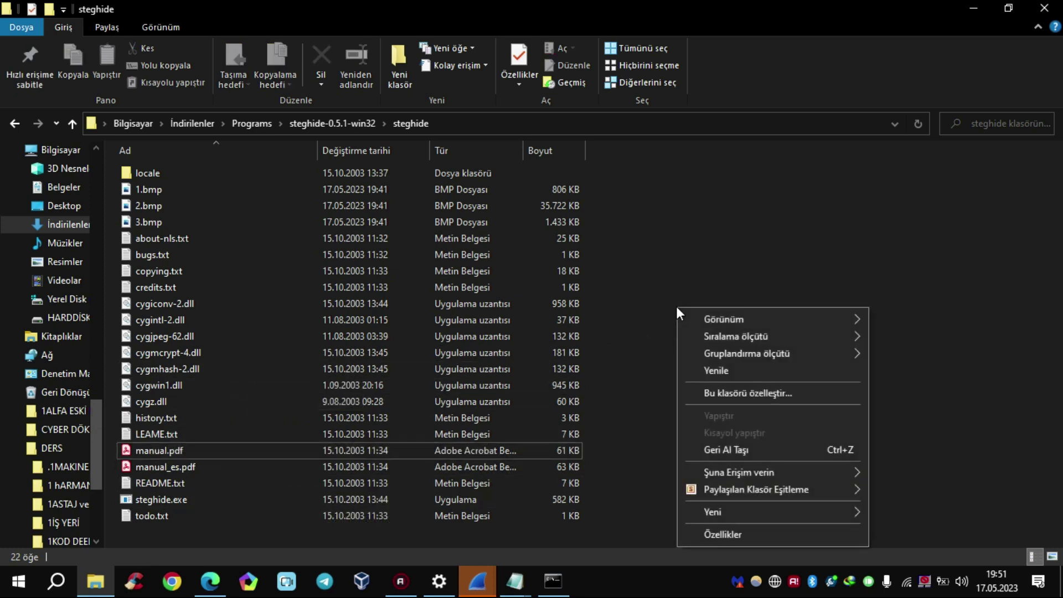
left_click(721, 375)
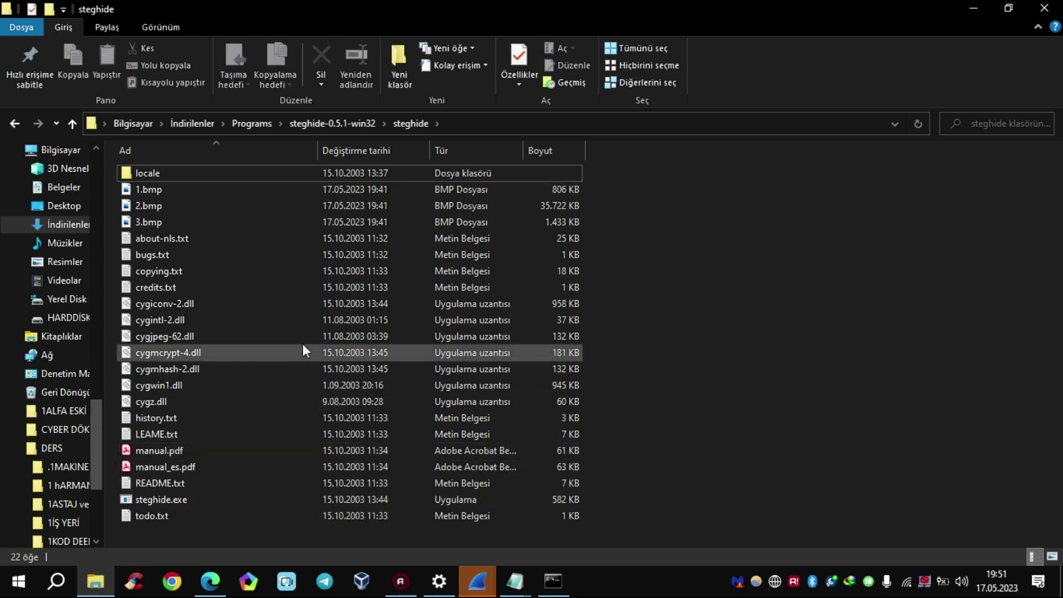
double_click(212, 223)
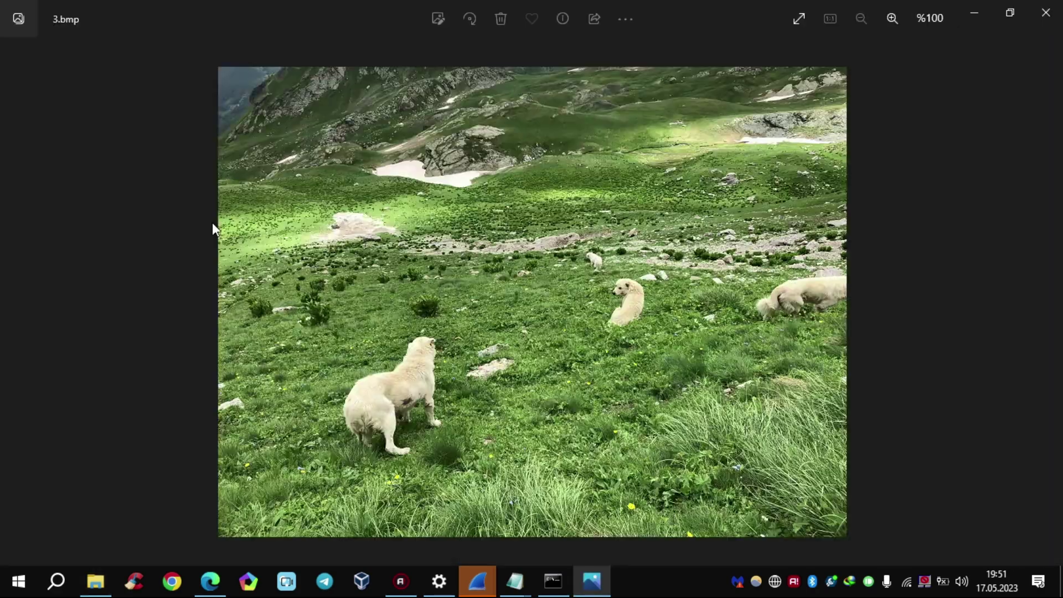
left_click(1047, 13)
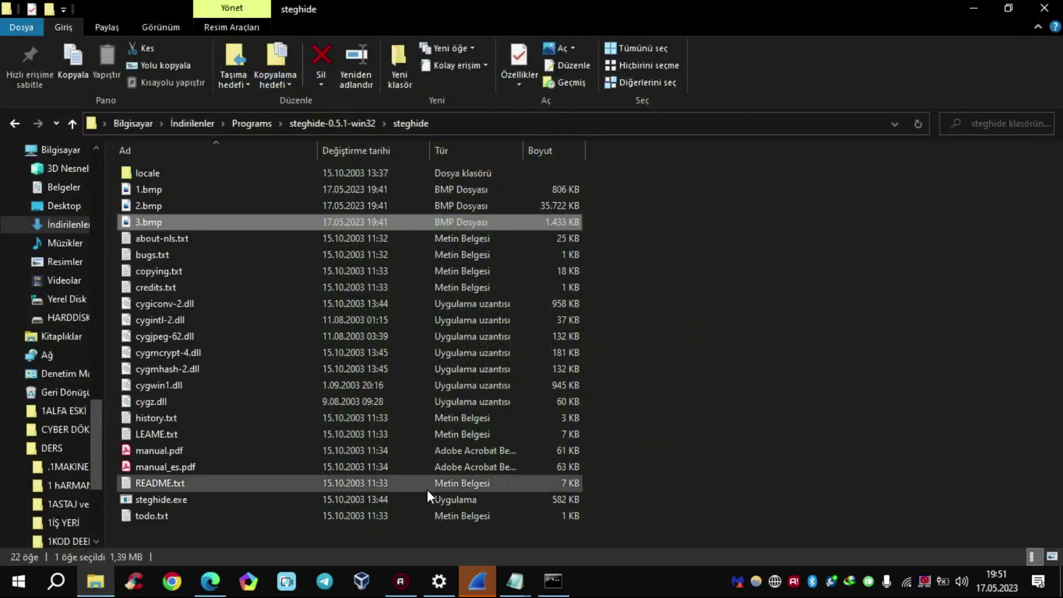
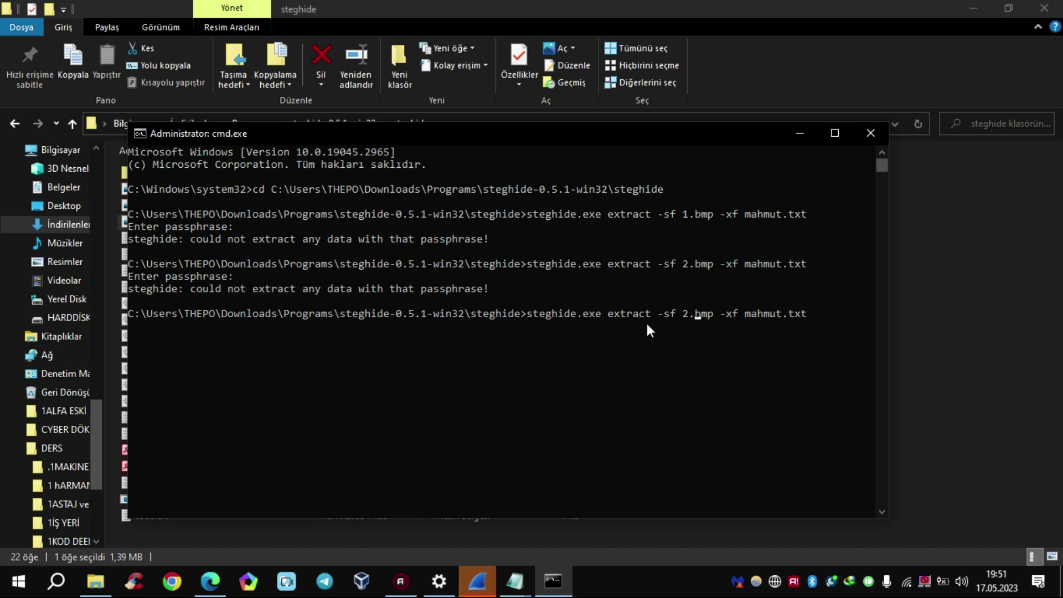
- Run steghide.exe extract -sf 3.bmp -xf mahmut.txt in the command prompt and submit the copied passphrase
key("Left")
key("BackSpace")
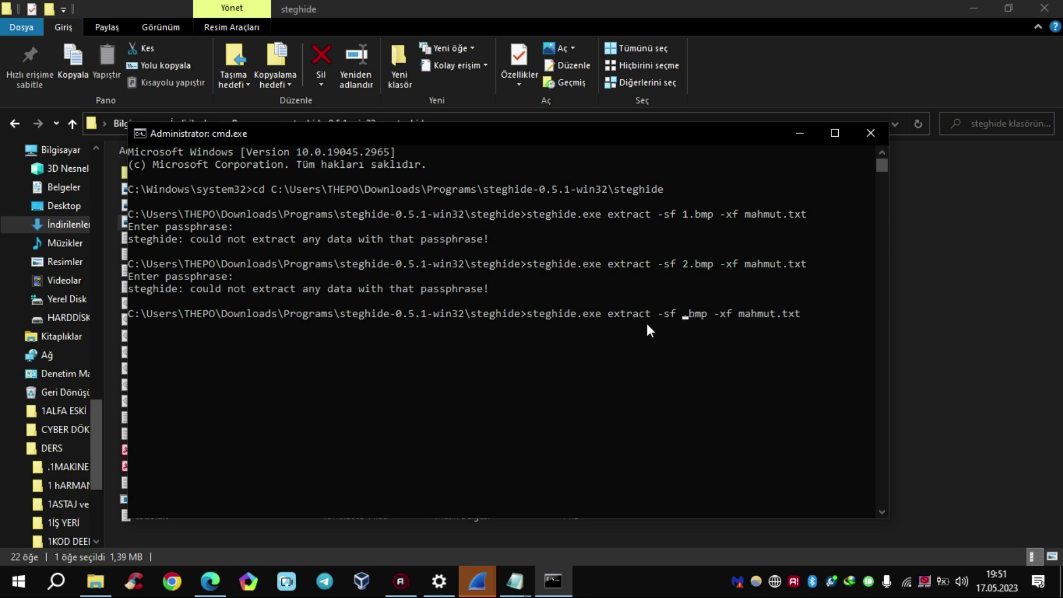
type("3")
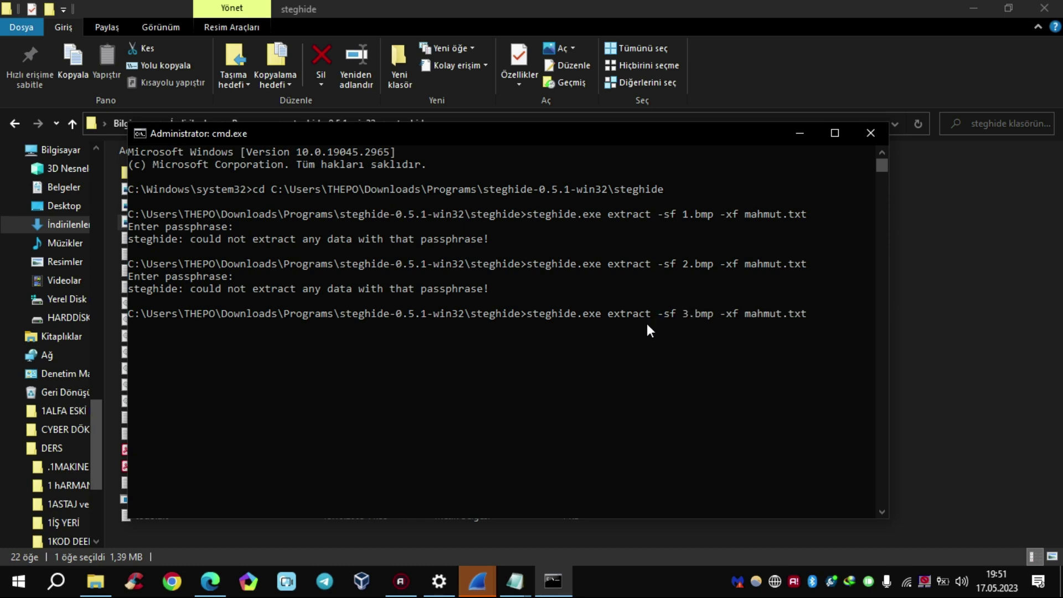
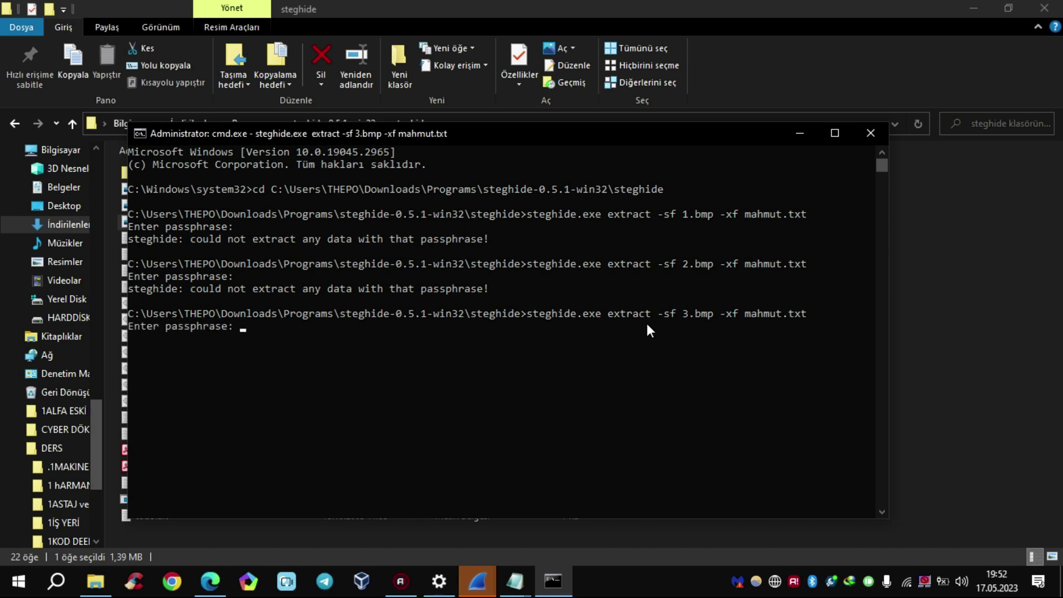
key("Return")
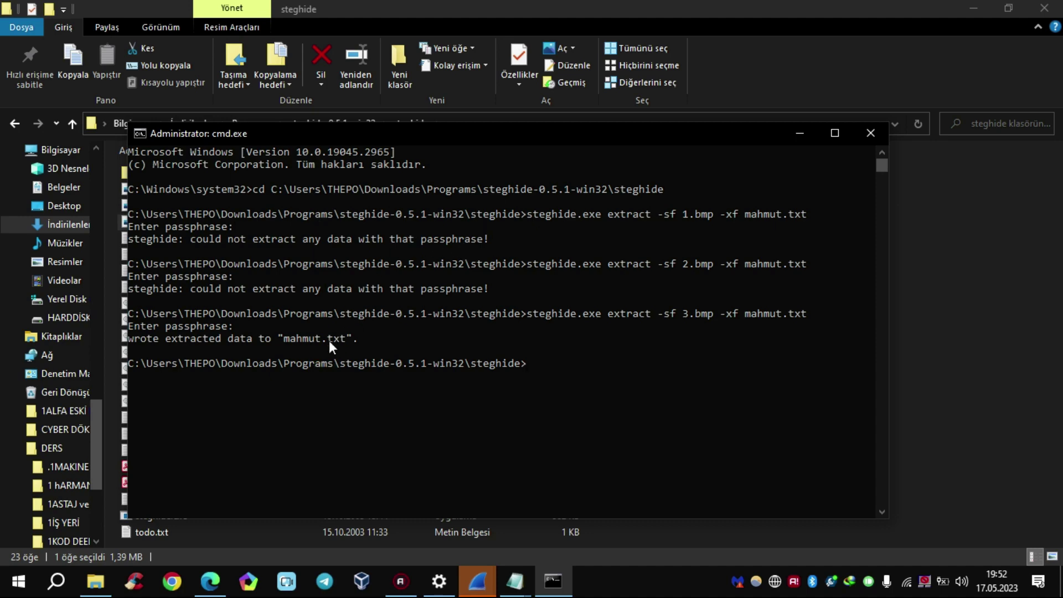
- Minimize the command prompt and open the extracted mahmut.txt from the steghide folder to read the flag
left_click(801, 133)
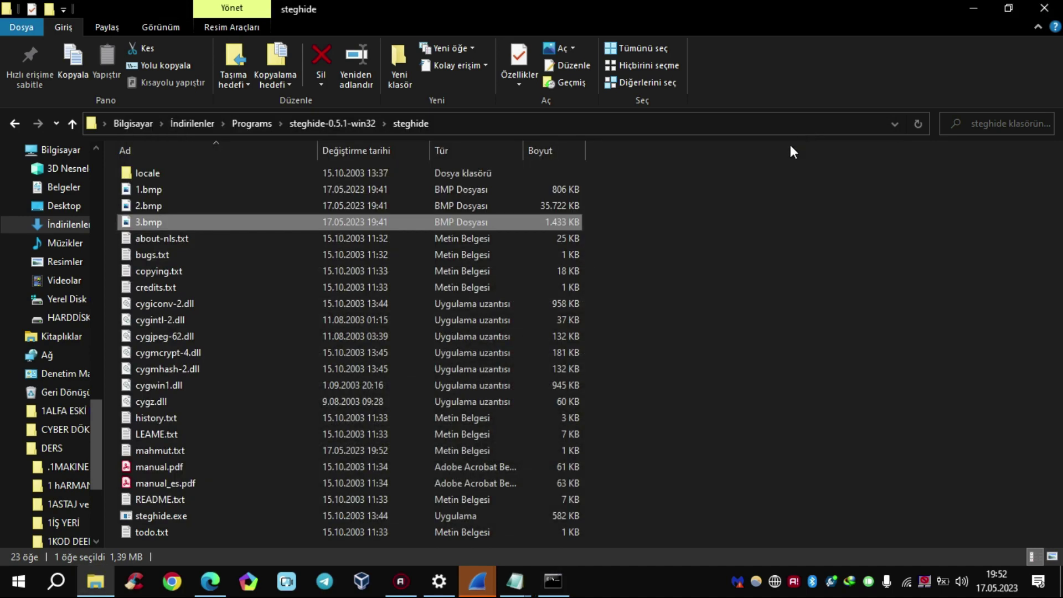
double_click(219, 450)
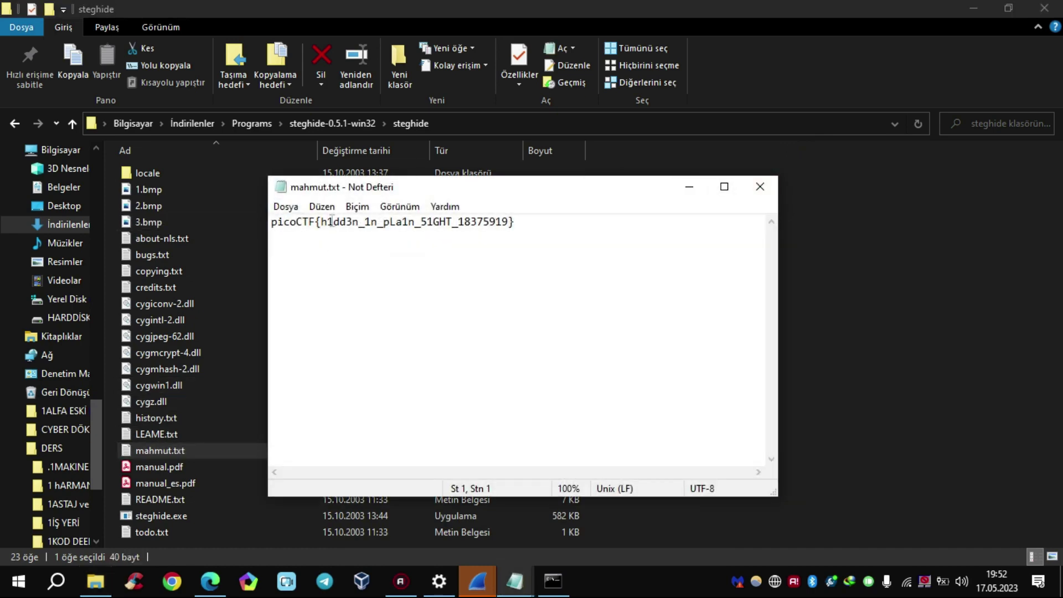
left_click_drag(361, 237, 289, 223)
left_click(298, 233)
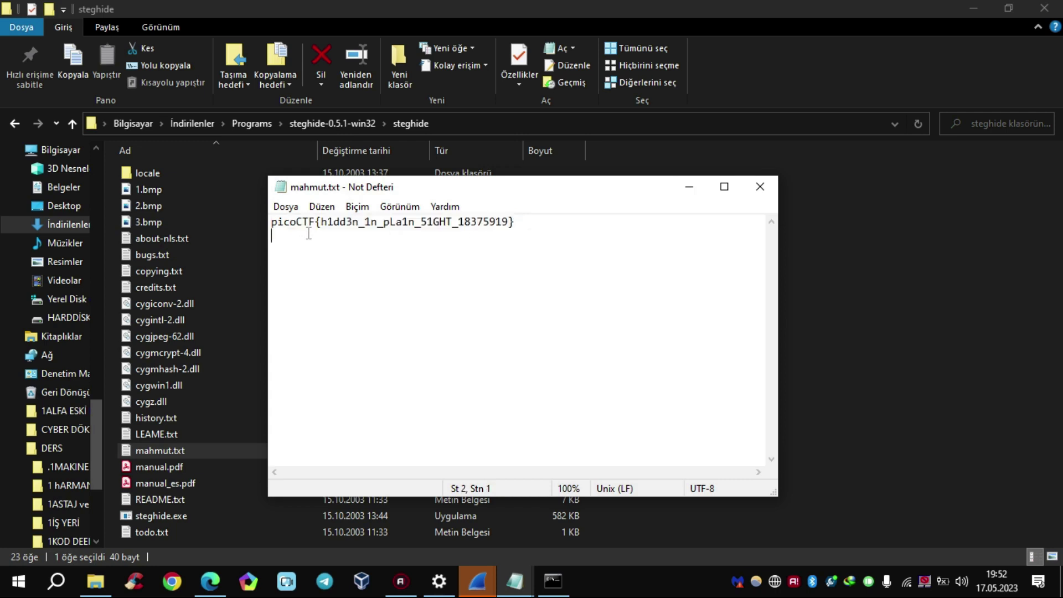